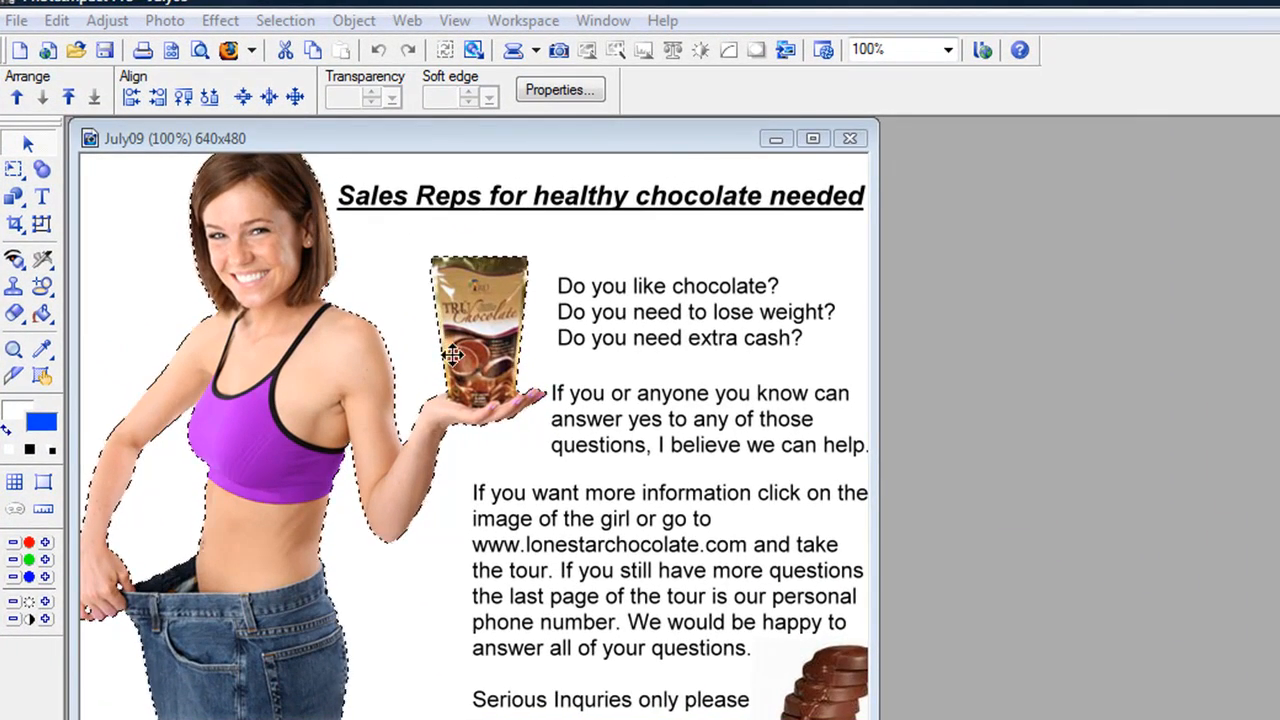
Step: Create a blank 640 x 480 pixel image with the background color canvas and place its window beside the July09 image
left_click(393, 267)
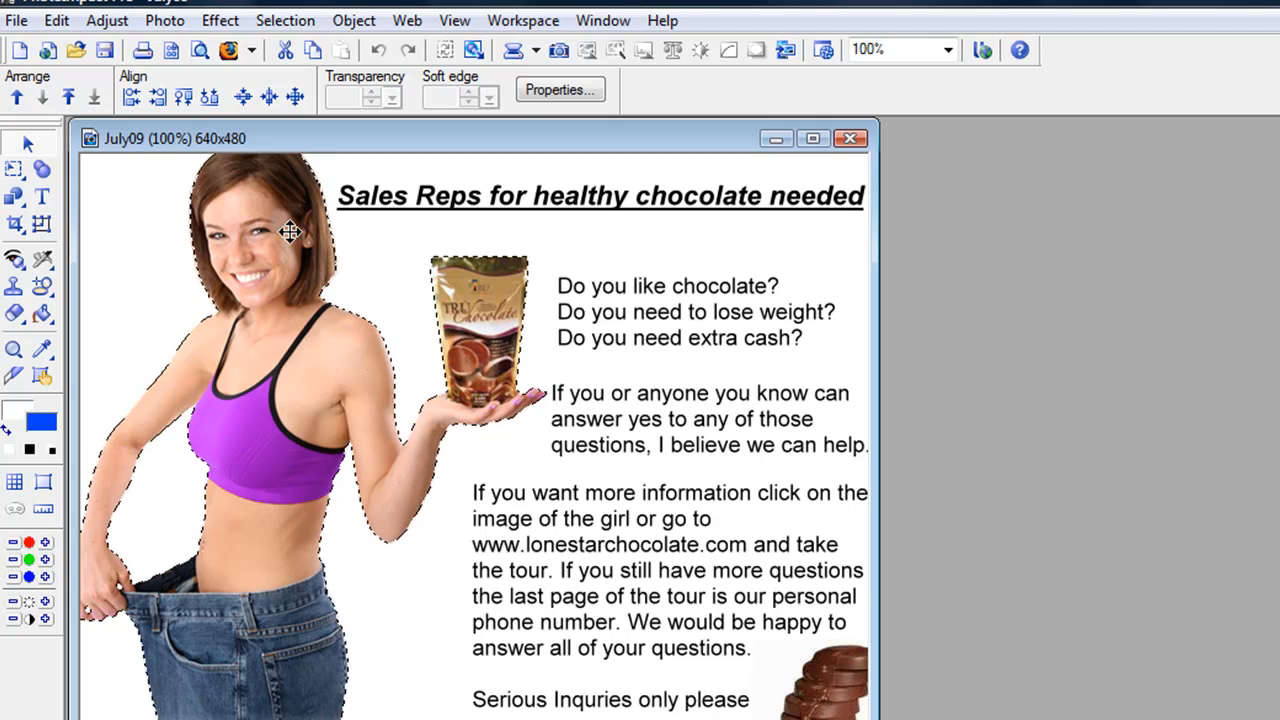
left_click(21, 50)
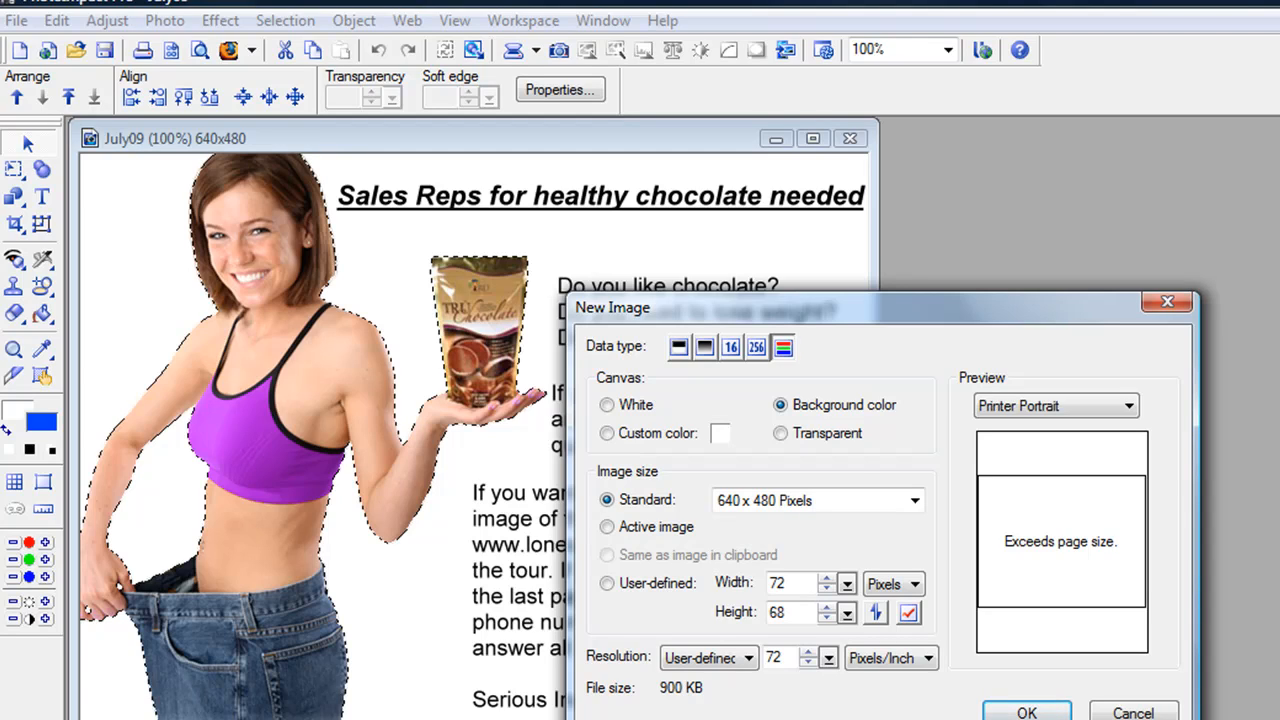
left_click(1015, 712)
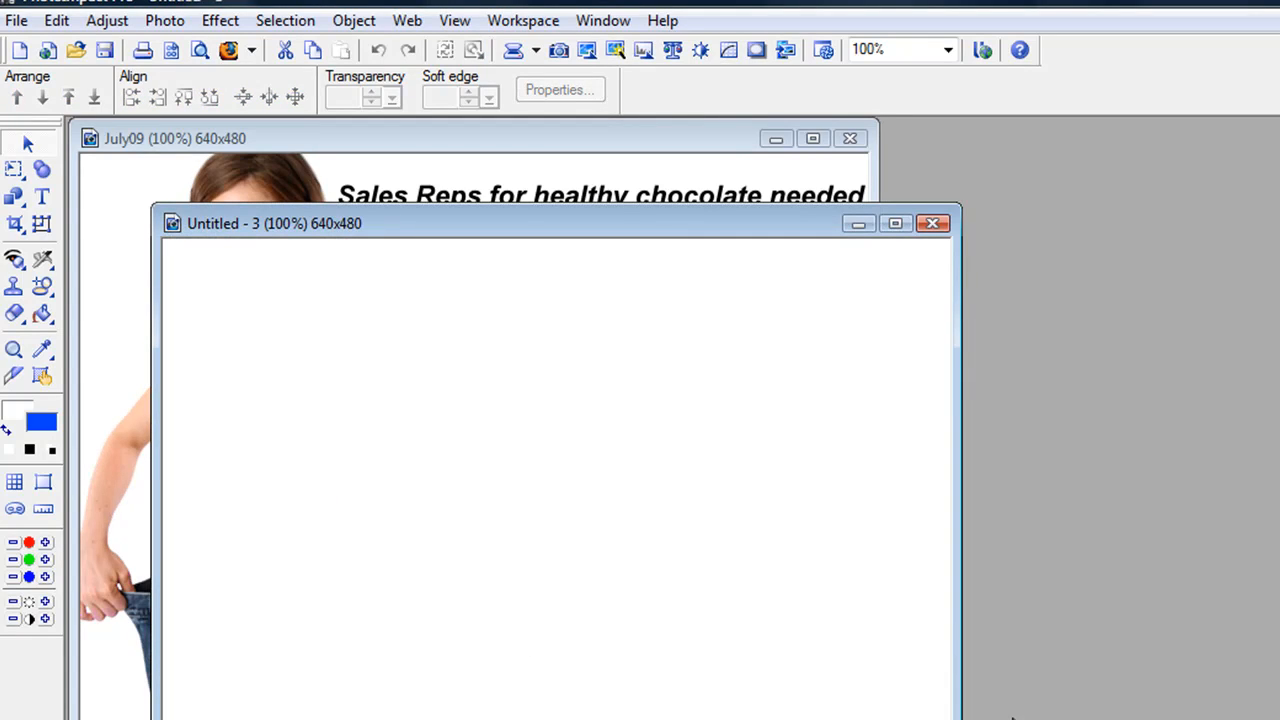
left_click_drag(416, 232, 1117, 194)
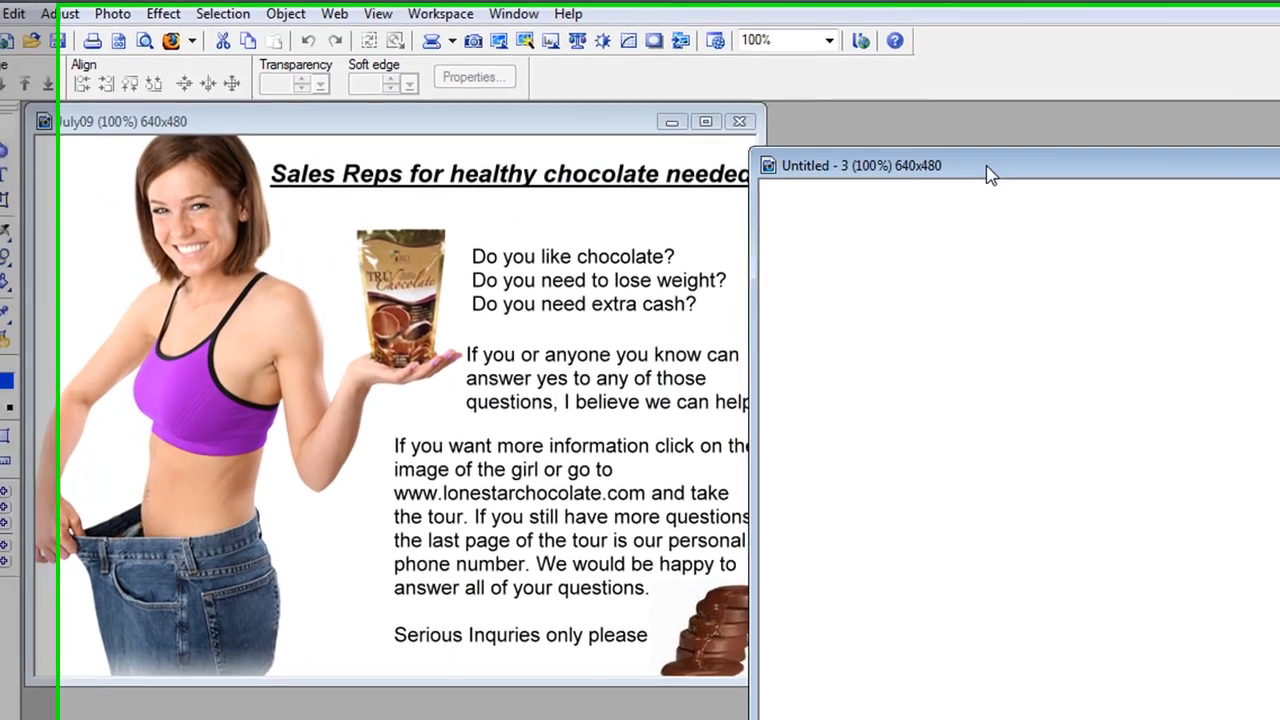
left_click_drag(986, 166, 1007, 130)
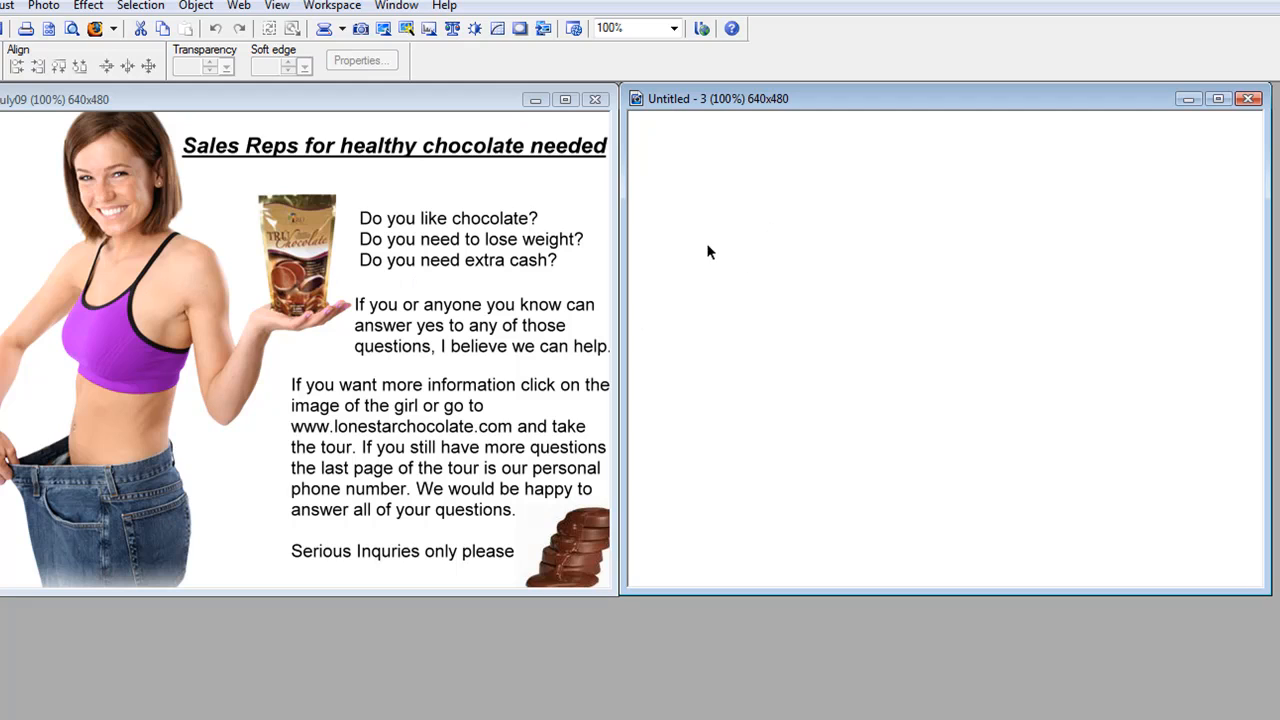
Step: Insert the woman picture file as a linked object in the blank image and move it against the canvas's left edge
right_click(660, 245)
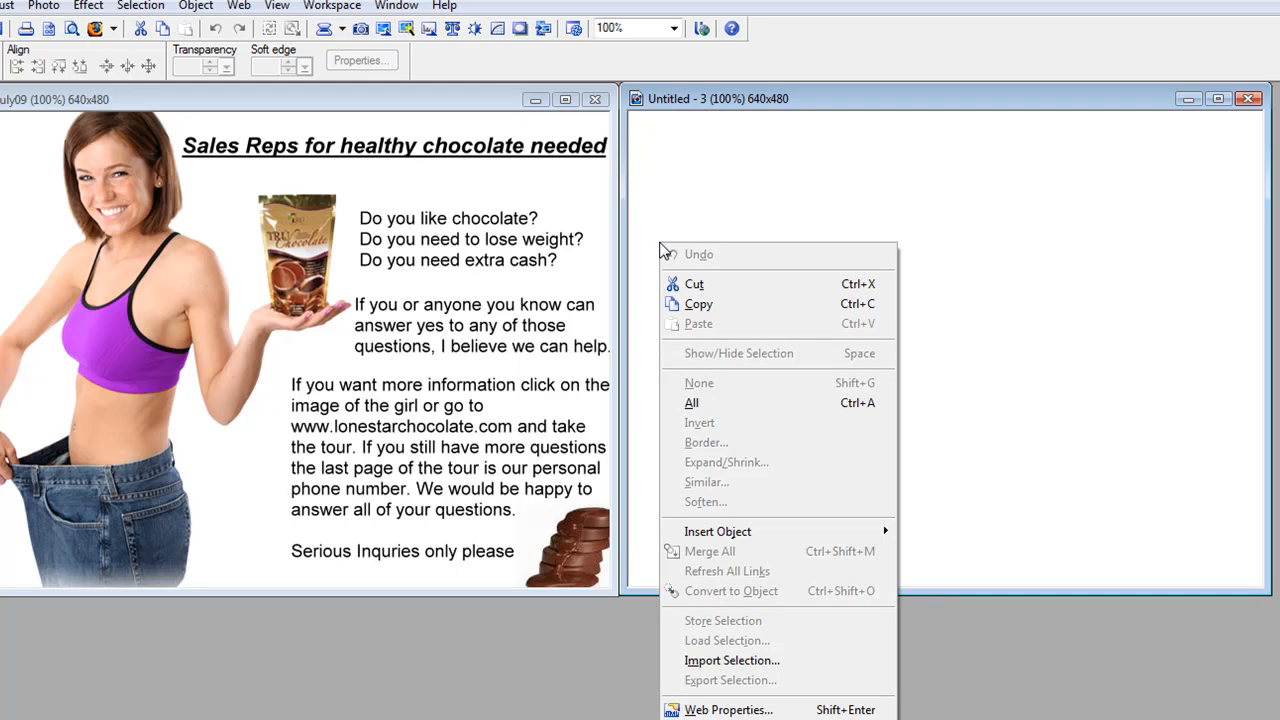
mouse_move(737, 541)
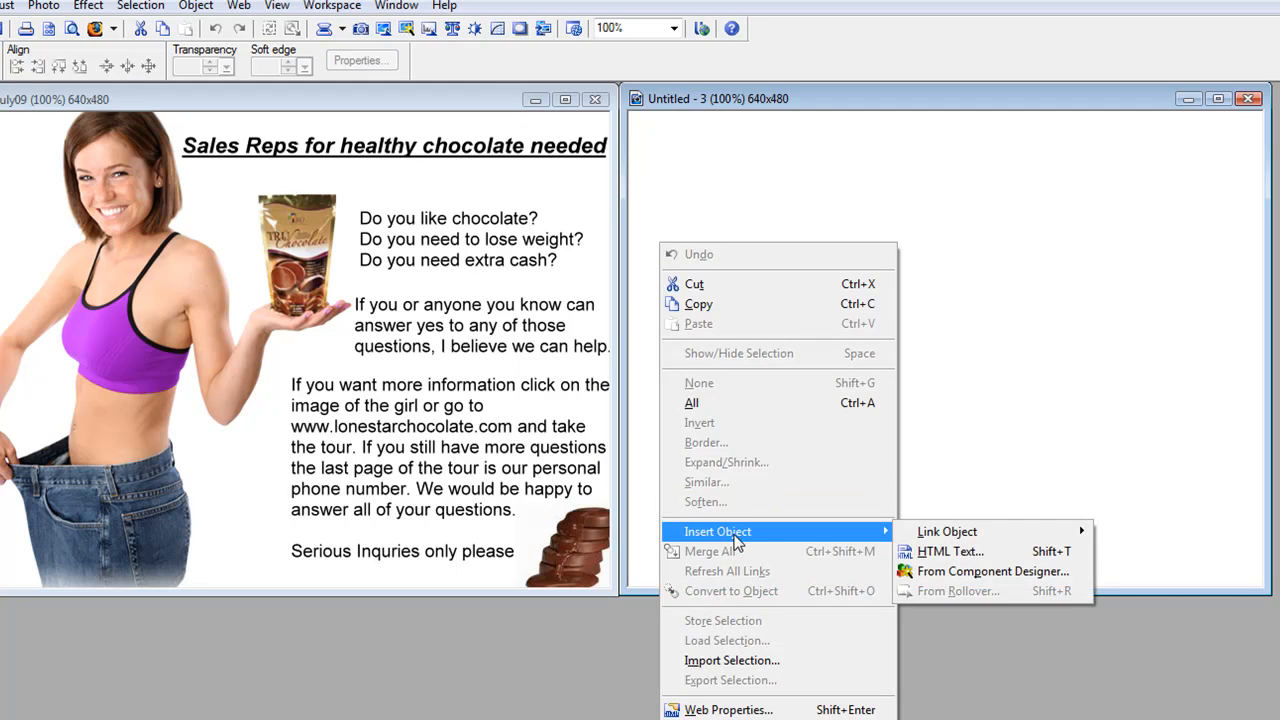
mouse_move(943, 541)
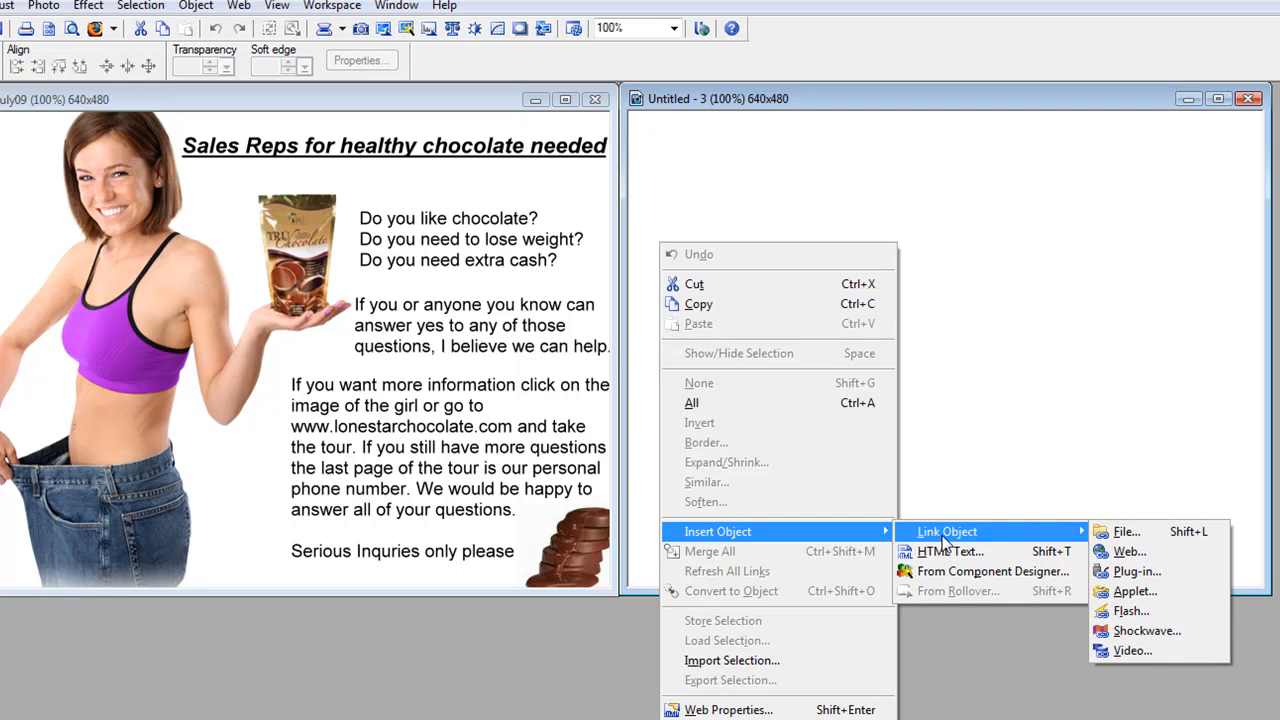
left_click(1107, 532)
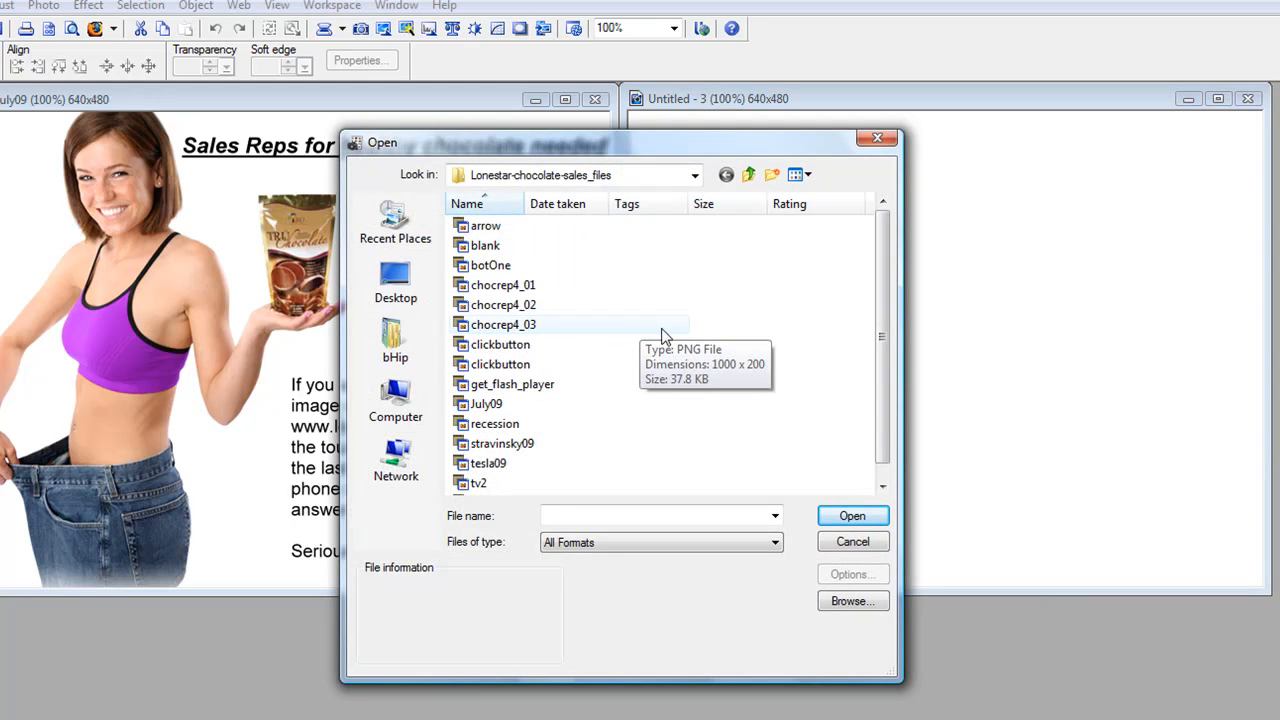
left_click_drag(878, 406, 887, 452)
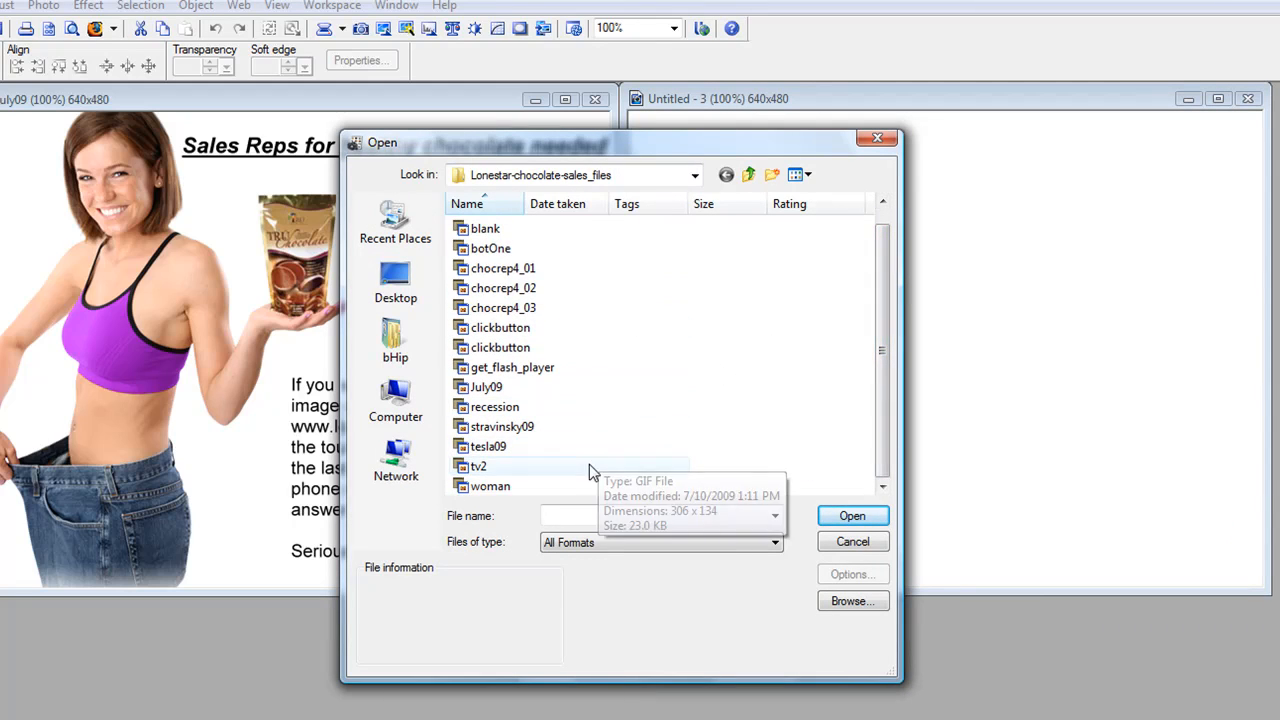
double_click(482, 487)
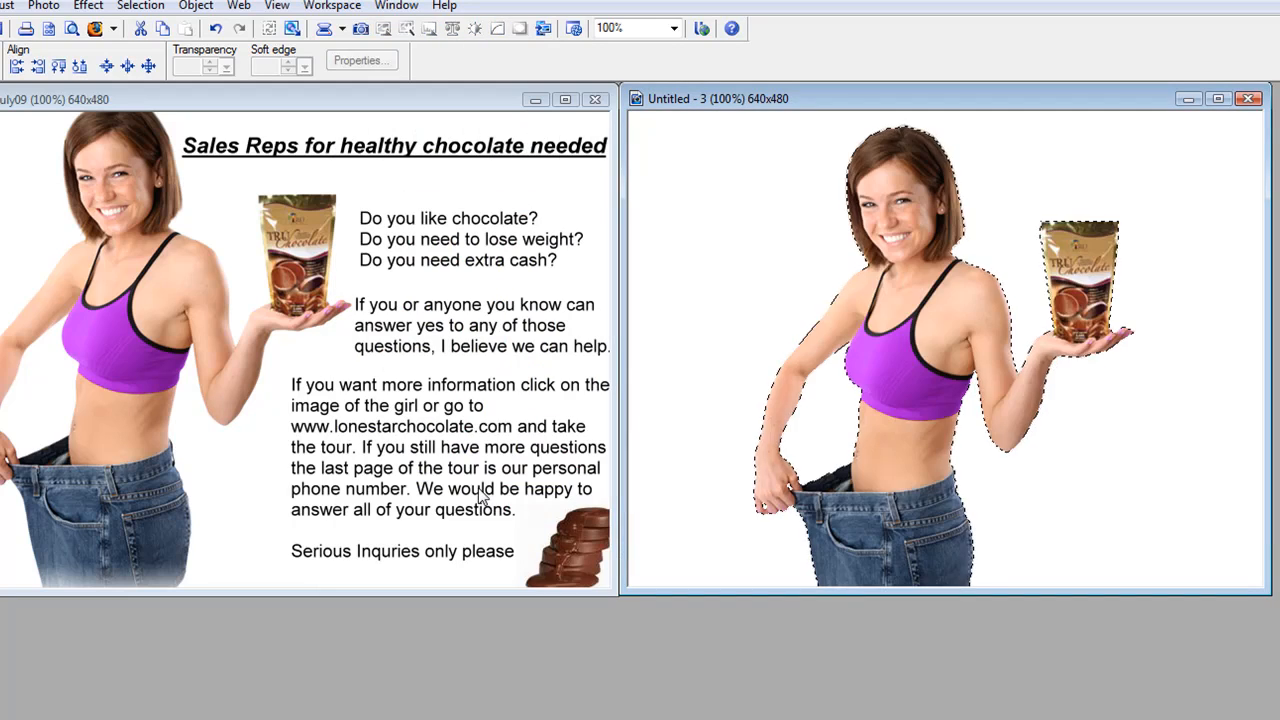
left_click_drag(894, 371, 763, 442)
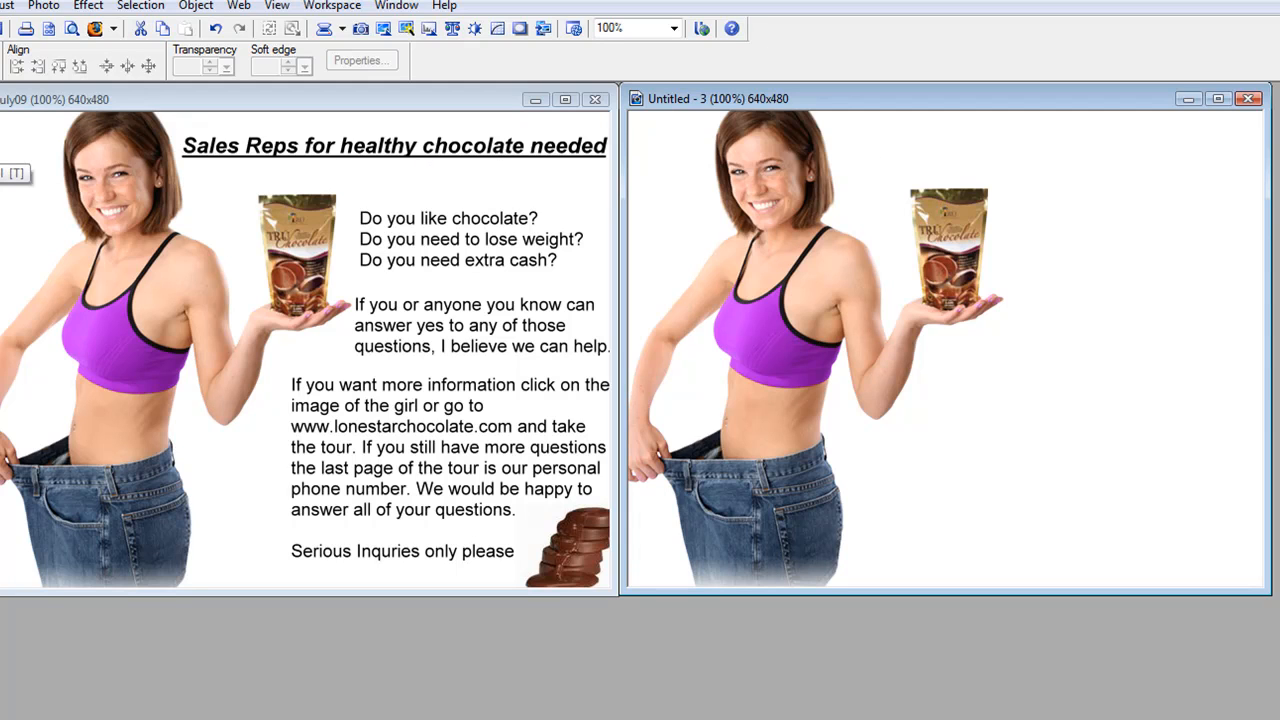
Step: Add the heading "Sales reps for healthy chocolate needed" beside the woman's head in bold, italic, underlined Arial 26
left_click(0, 146)
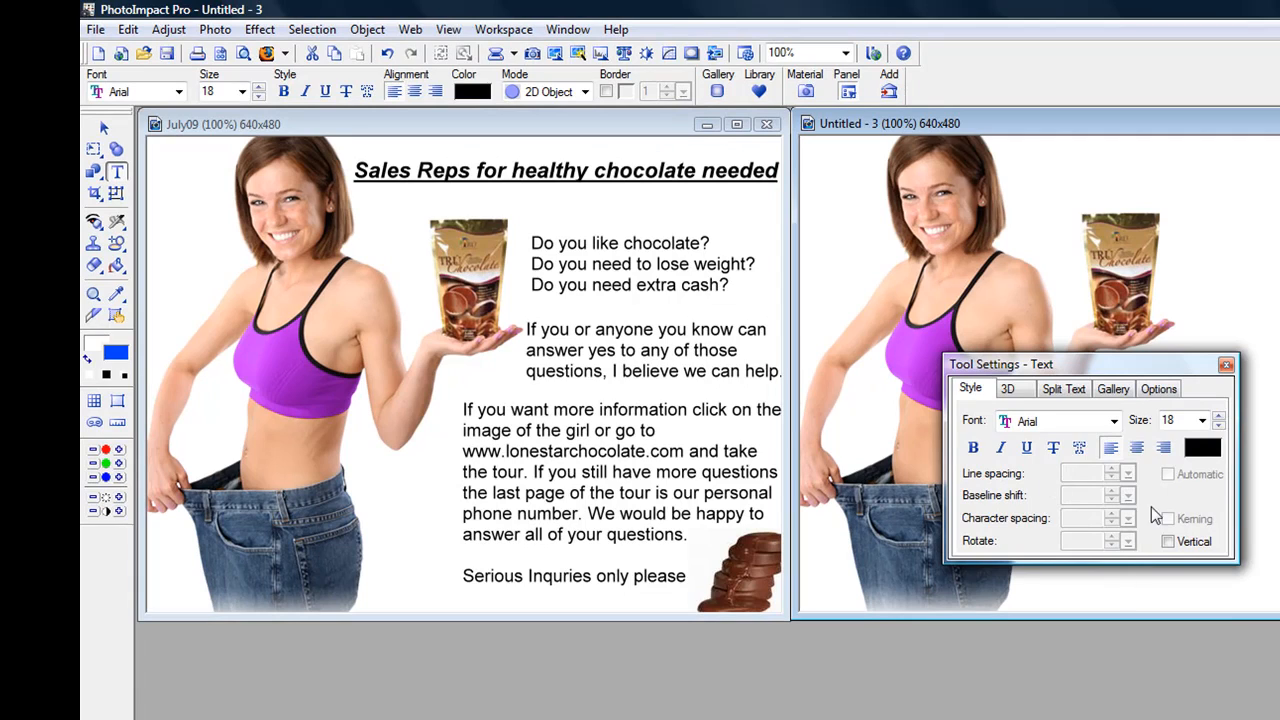
left_click(1202, 420)
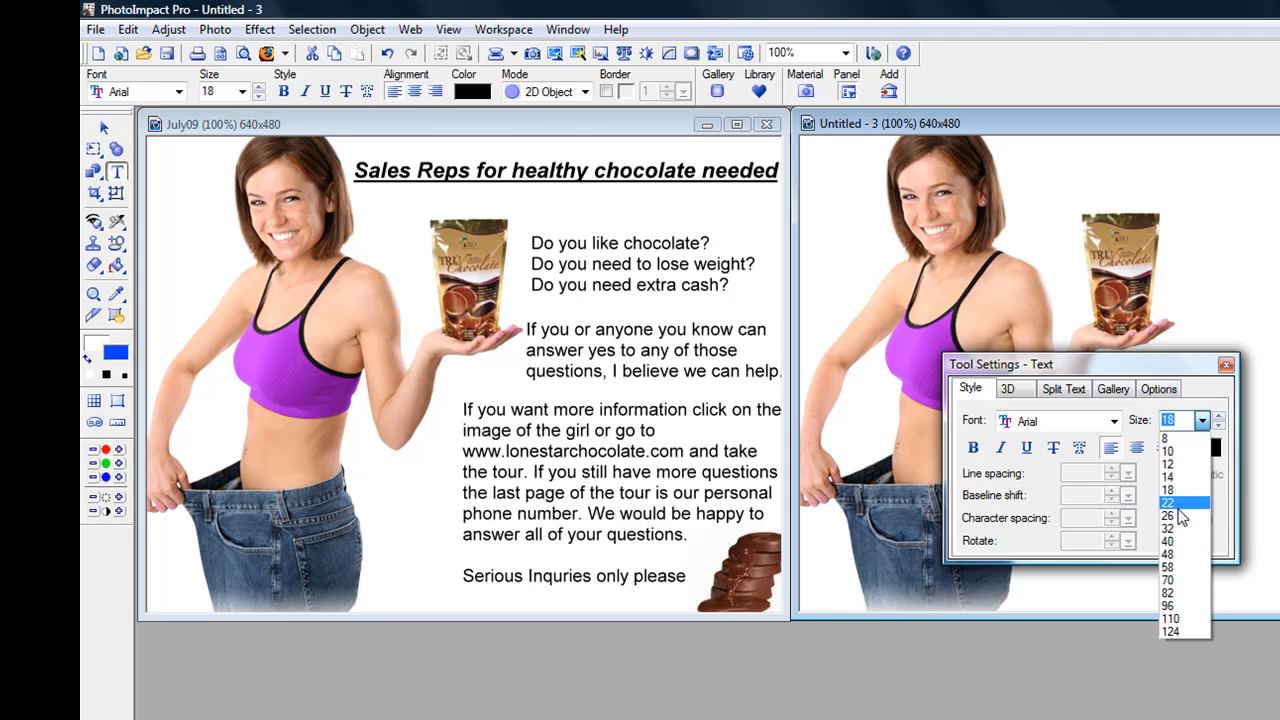
left_click(1172, 503)
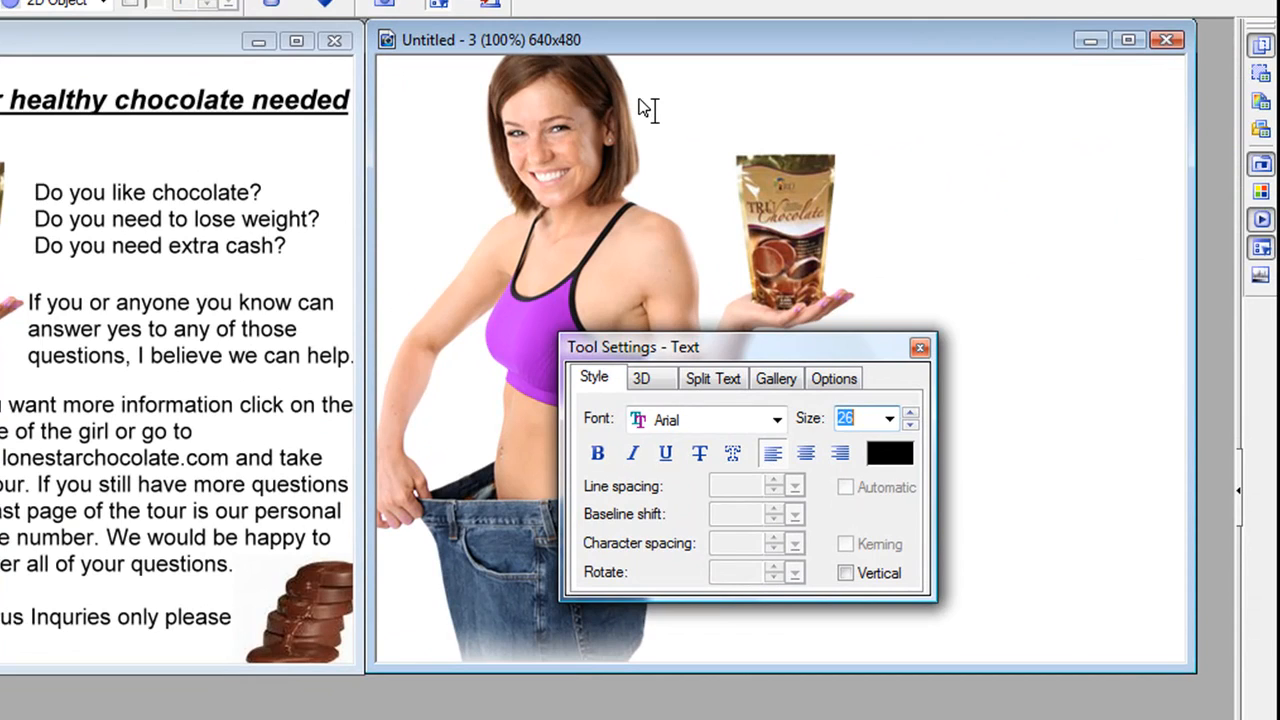
left_click(640, 97)
type("Sales reps for healthy chocolate needed")
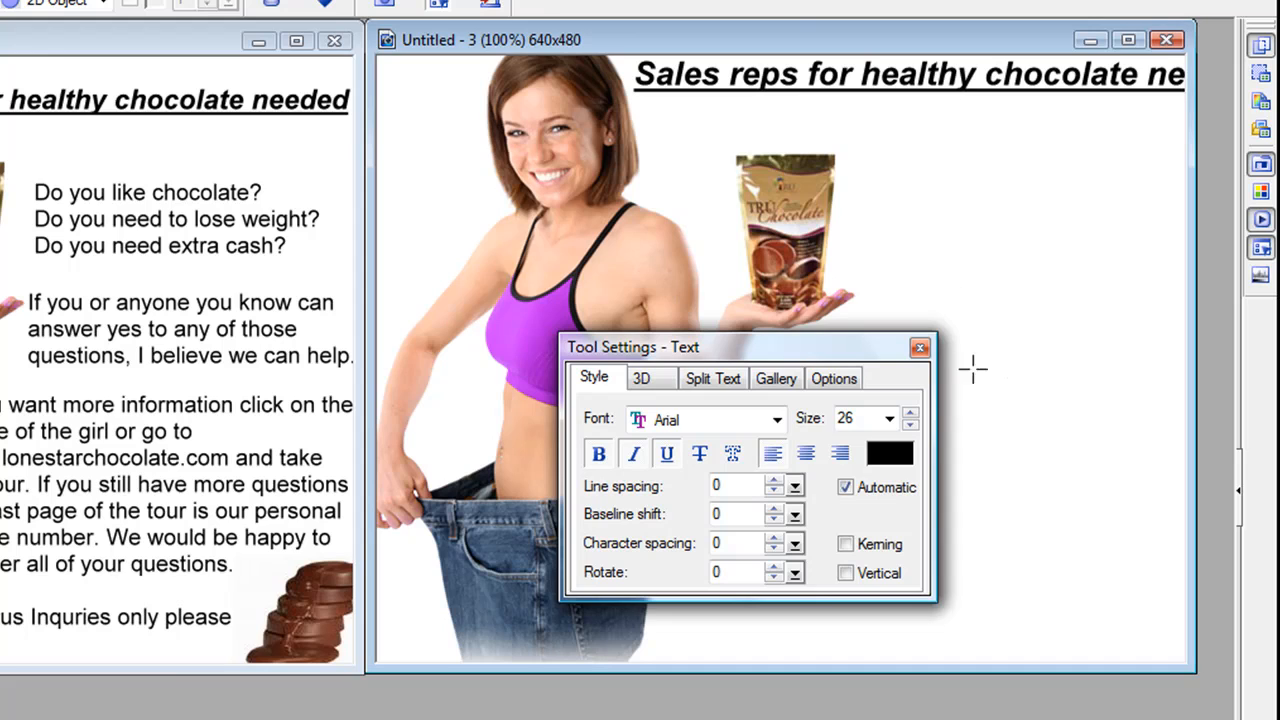
left_click(1052, 246)
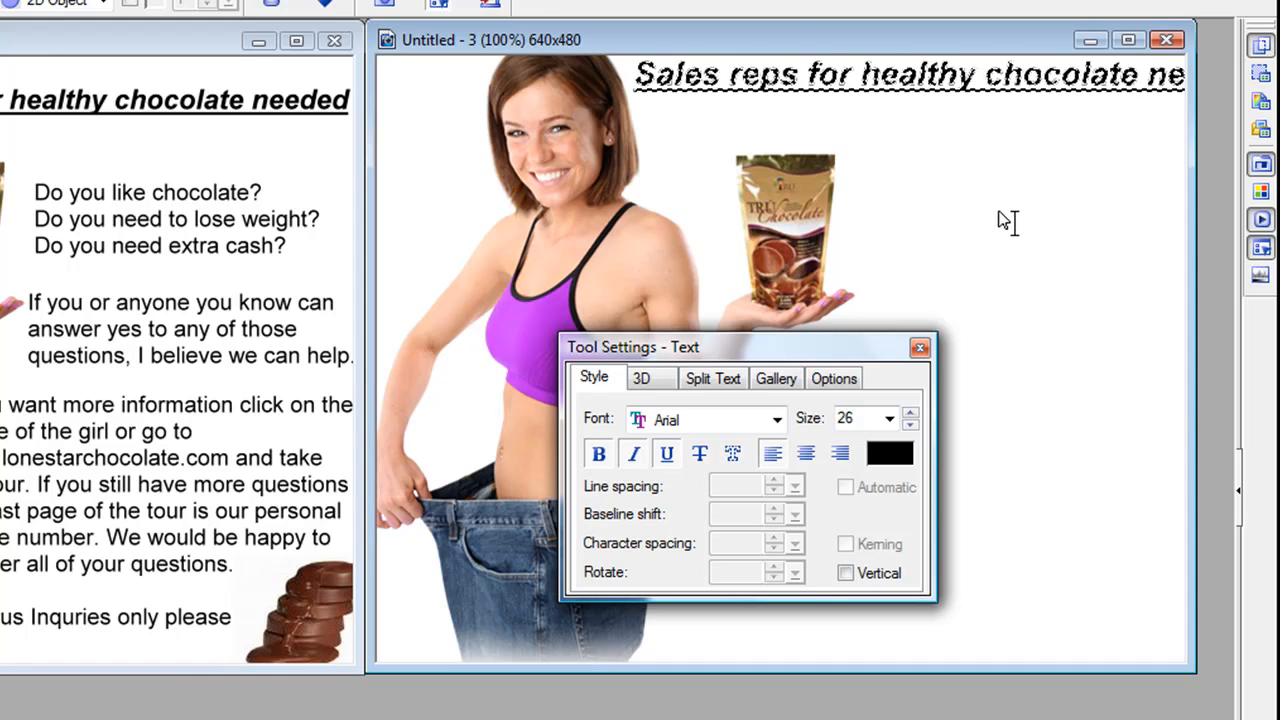
Step: Set the heading's font size to 22, correct its last word to "needed", and move the heading slightly lower
left_click(889, 418)
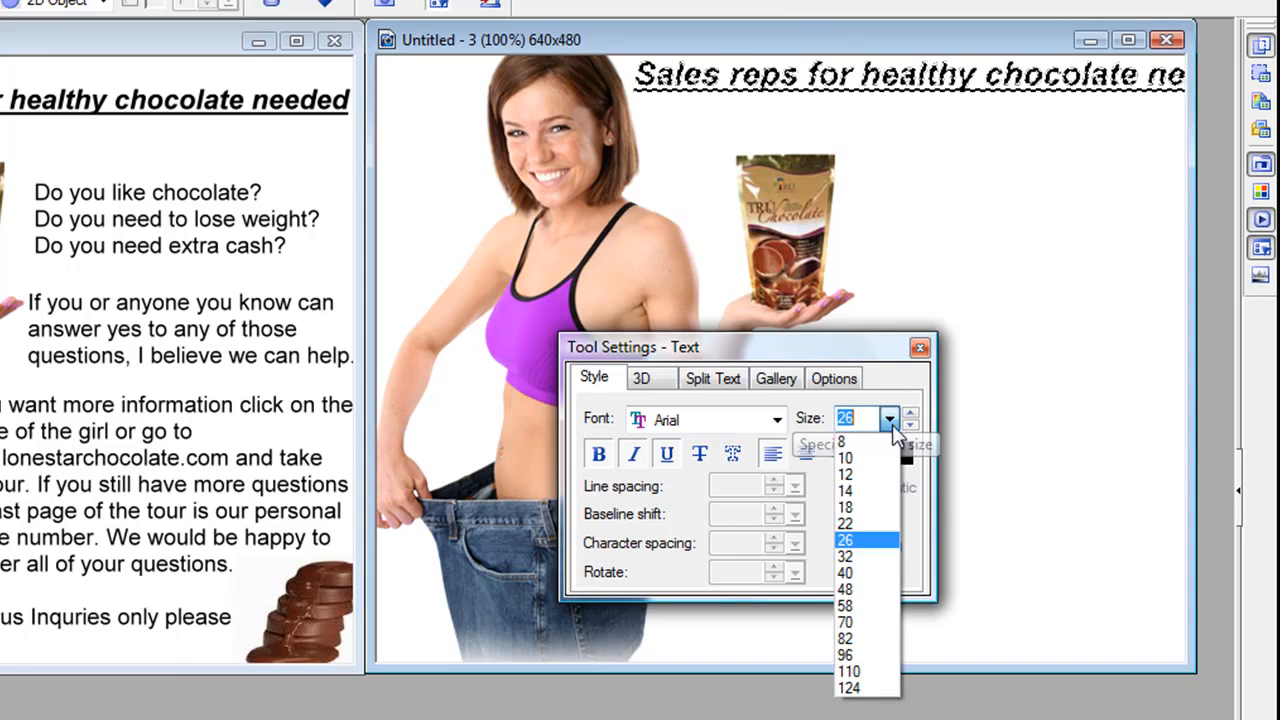
left_click(866, 524)
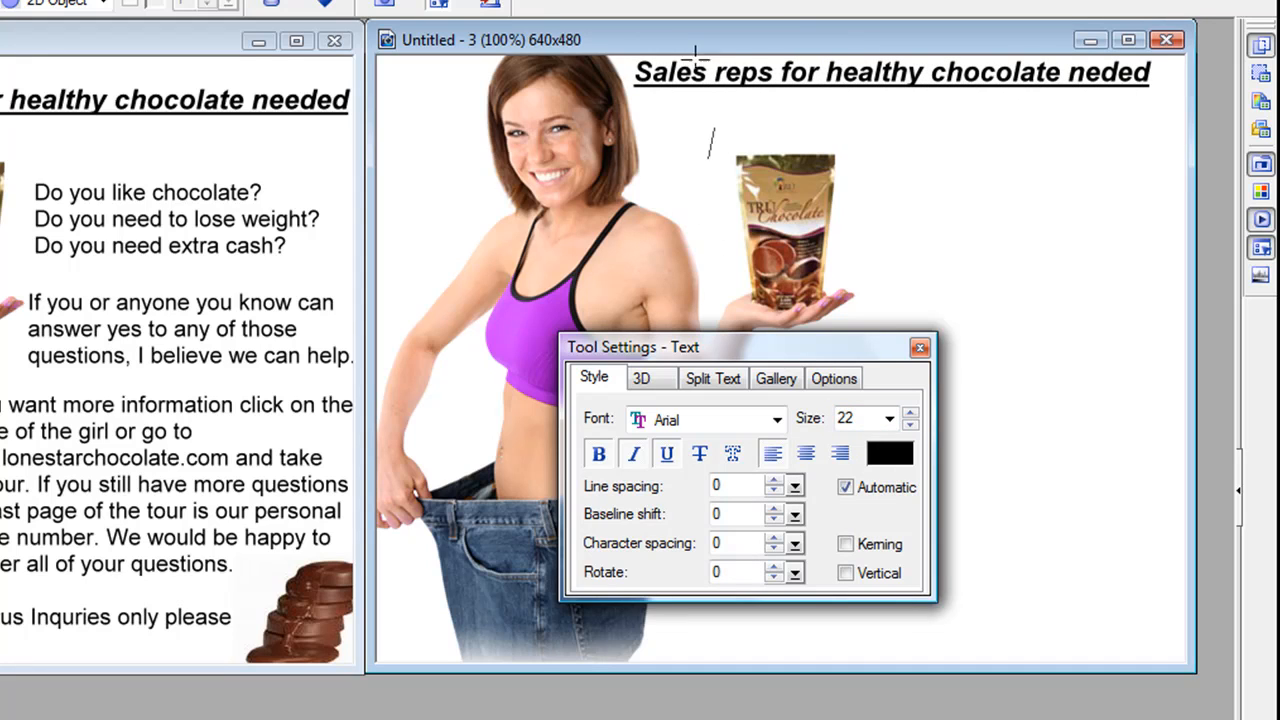
right_click(649, 88)
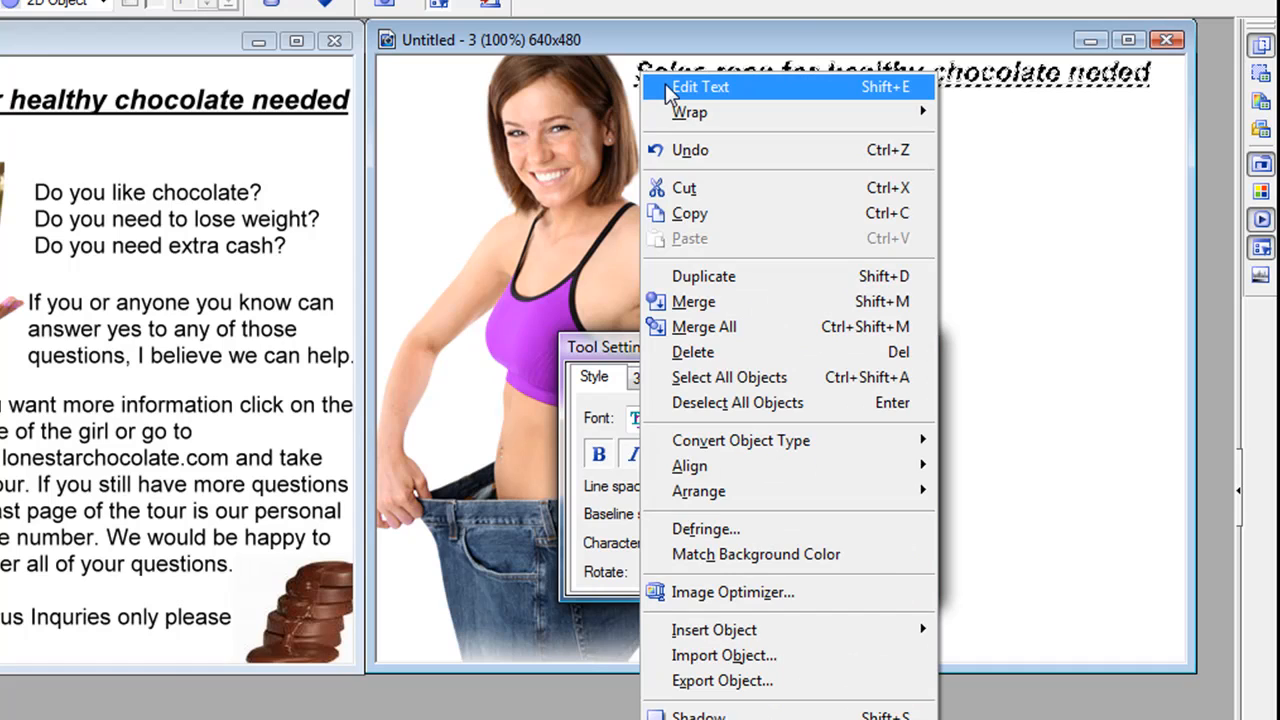
left_click(665, 83)
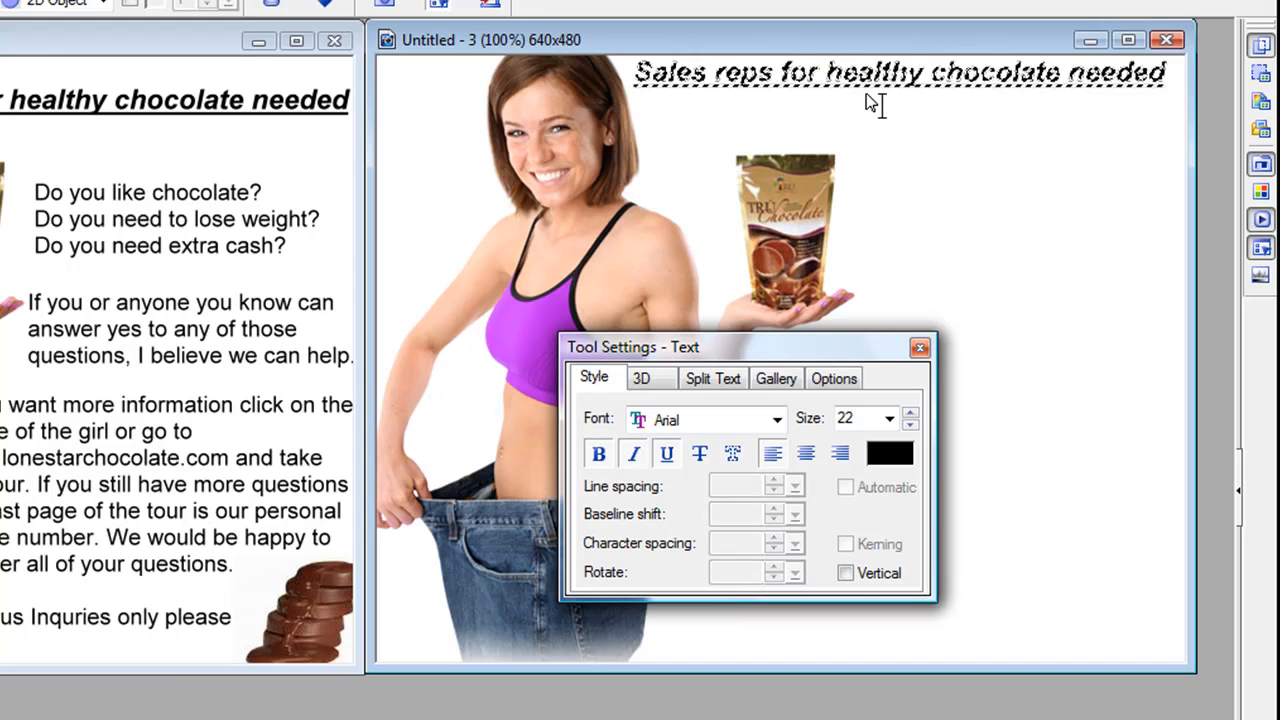
left_click_drag(866, 95, 865, 101)
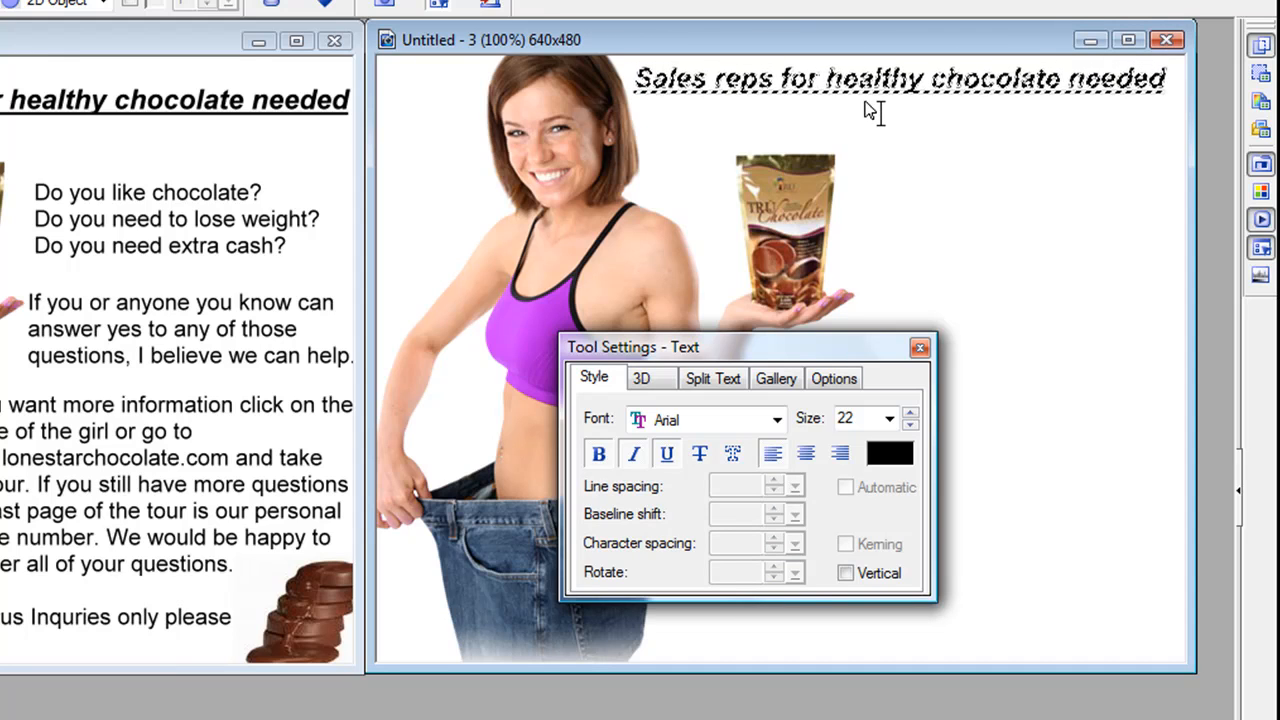
Step: Add three plain text lines beside the chocolate bag: "Do you like chocolate?", "Do you need to lose weight?" and "Do you need extra cash?"
left_click(865, 180)
type("Do you likke")
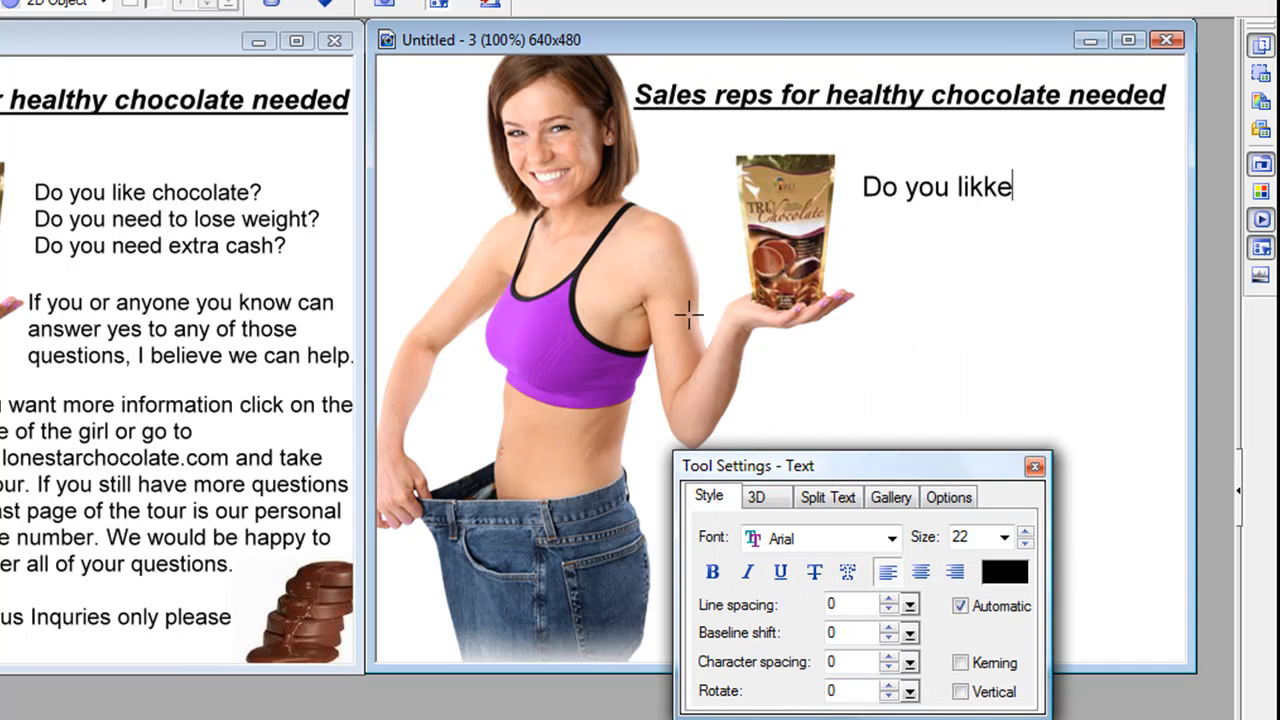
key("BackSpace")
key("BackSpace")
type("e chocolate?")
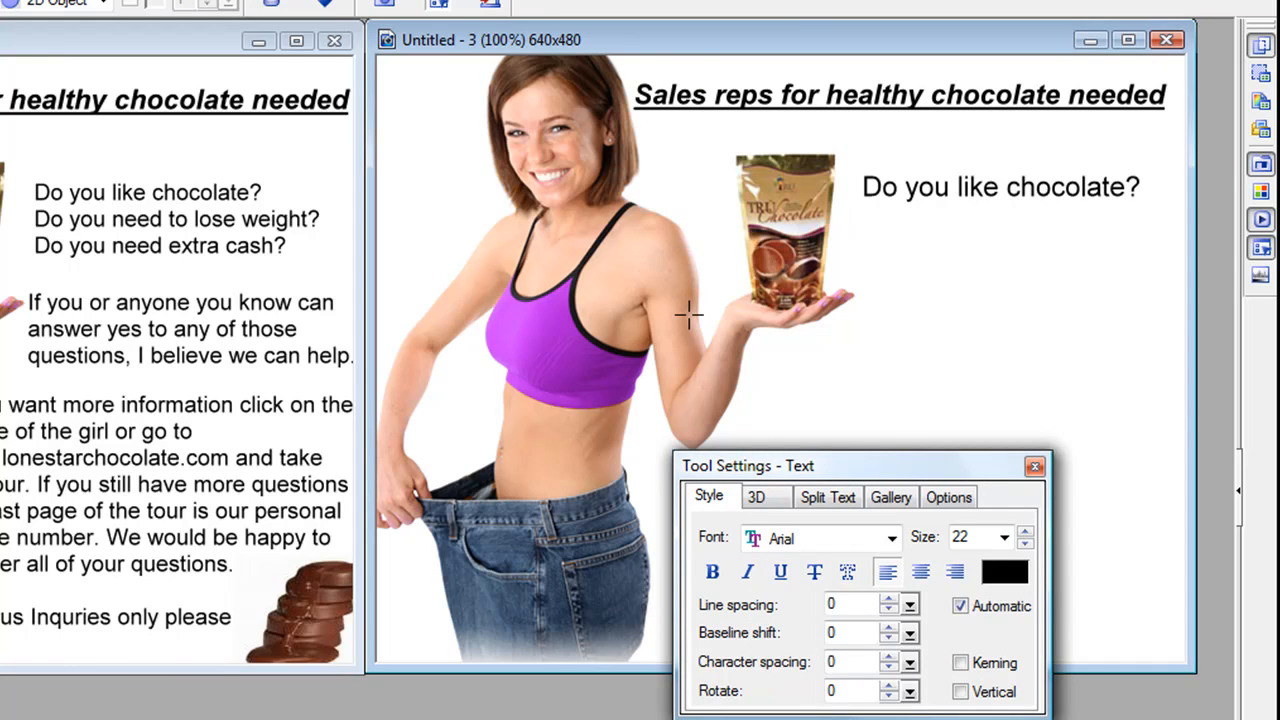
type("Do you need to lose weight?")
key("Return")
type("Do y")
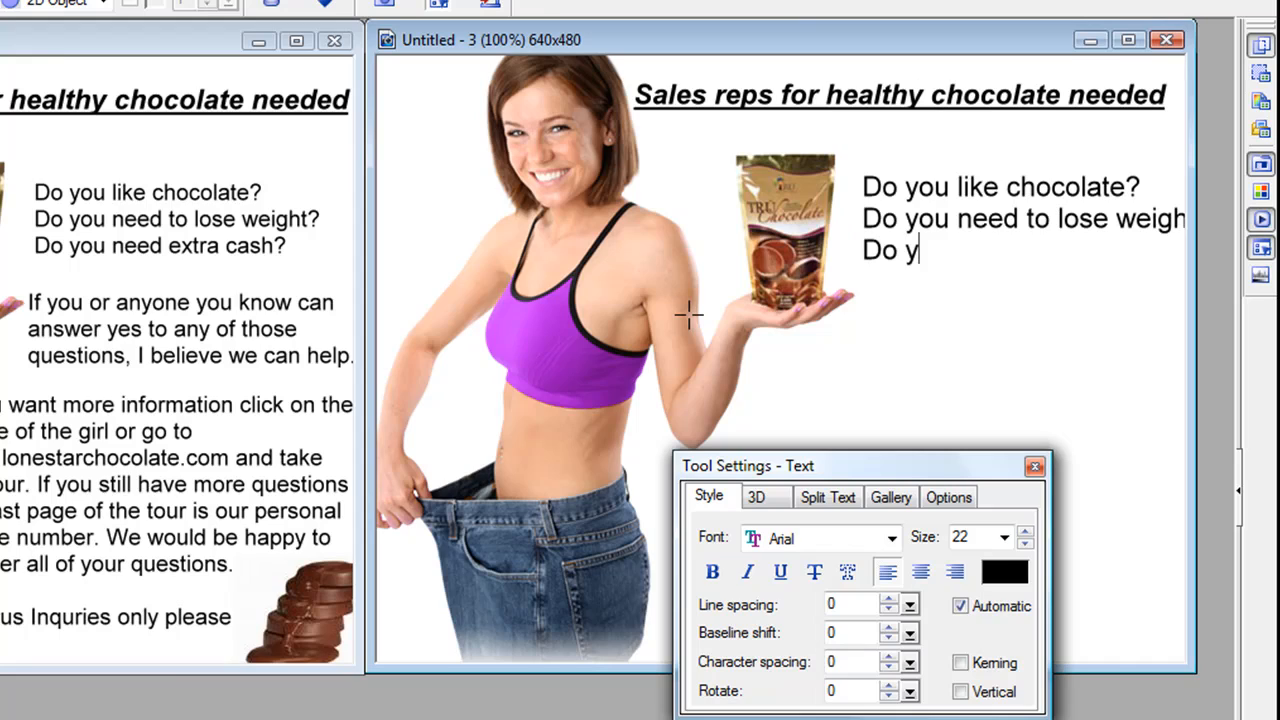
type("ou need ex")
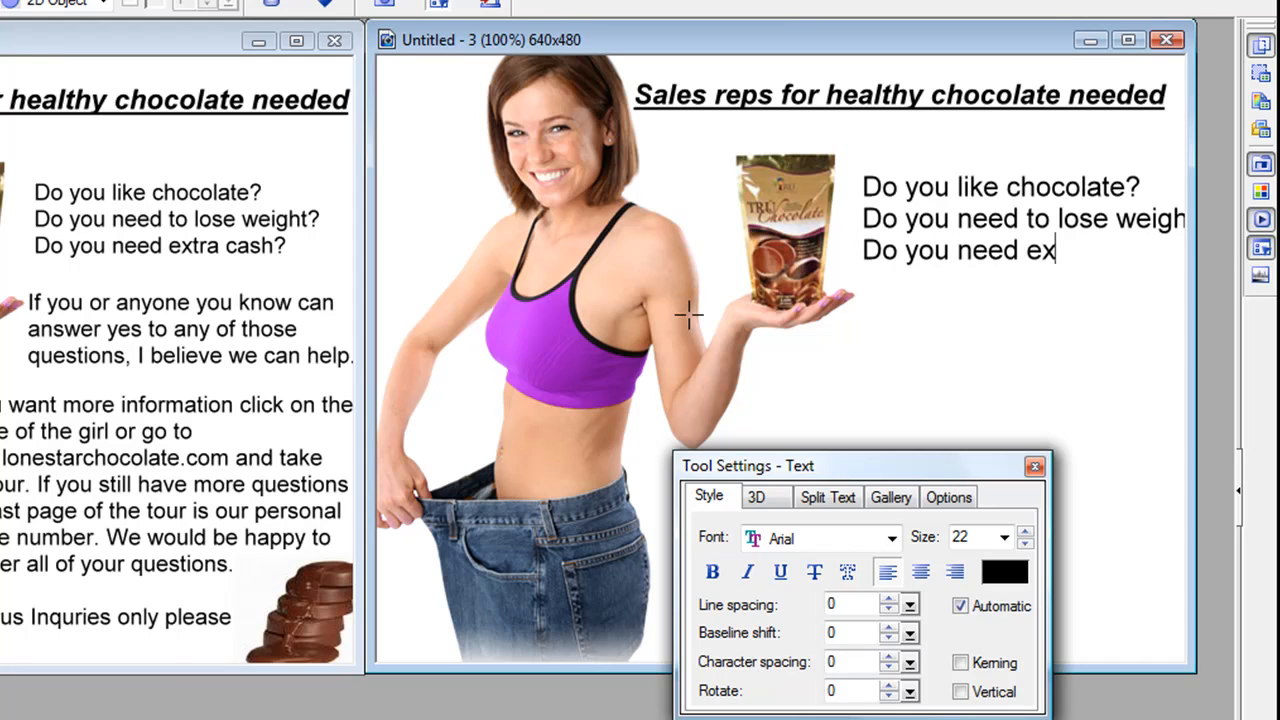
type("tra cash?")
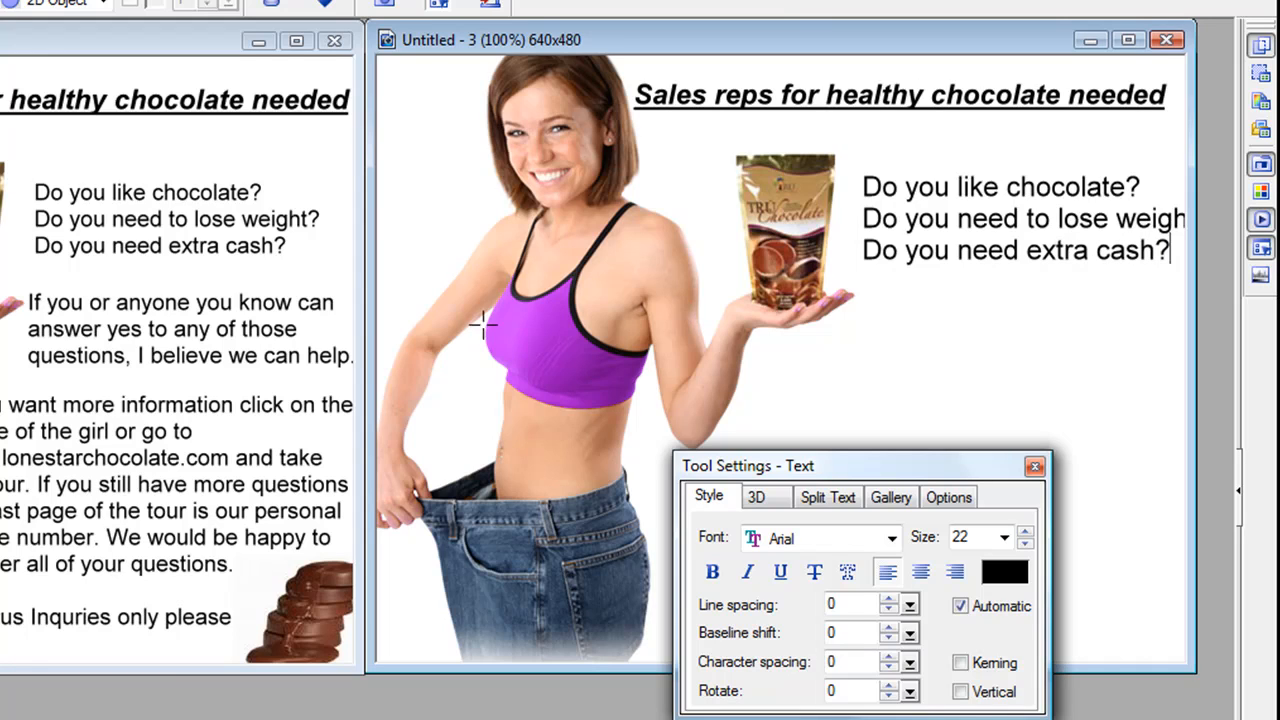
Step: Set the font size of the three-question text block to 18
left_click(964, 324)
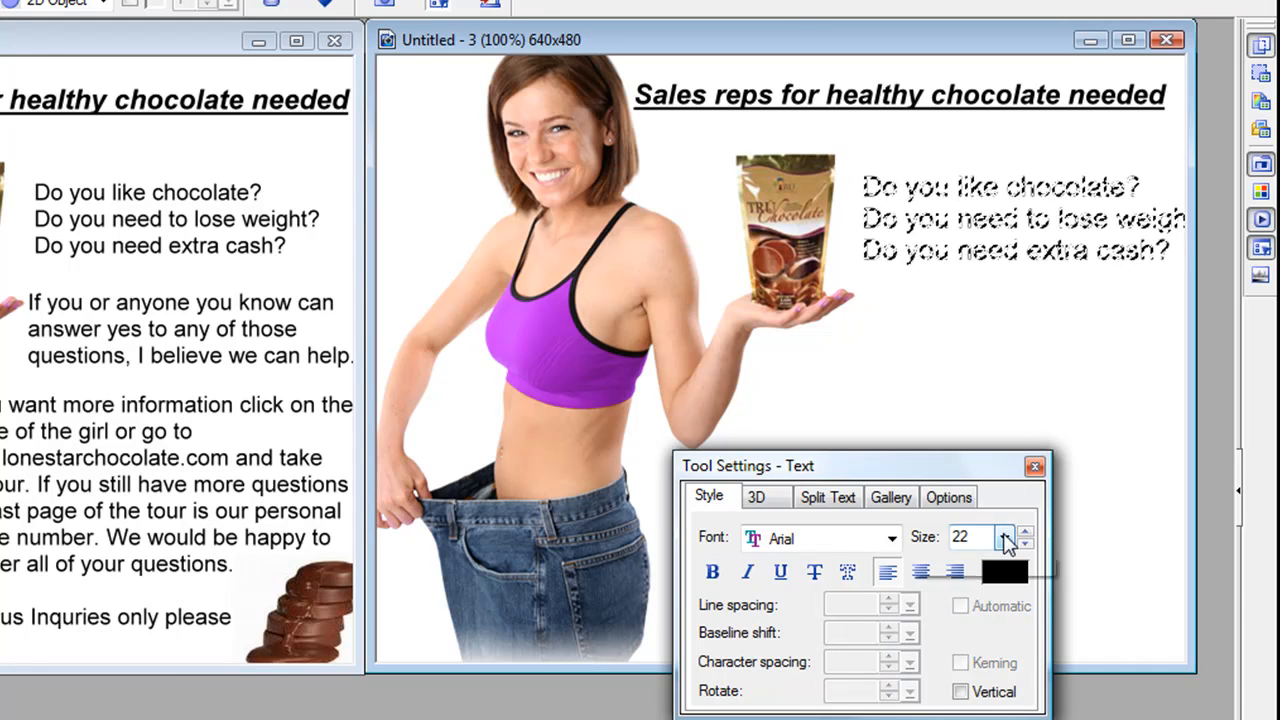
left_click(1004, 538)
left_click(975, 626)
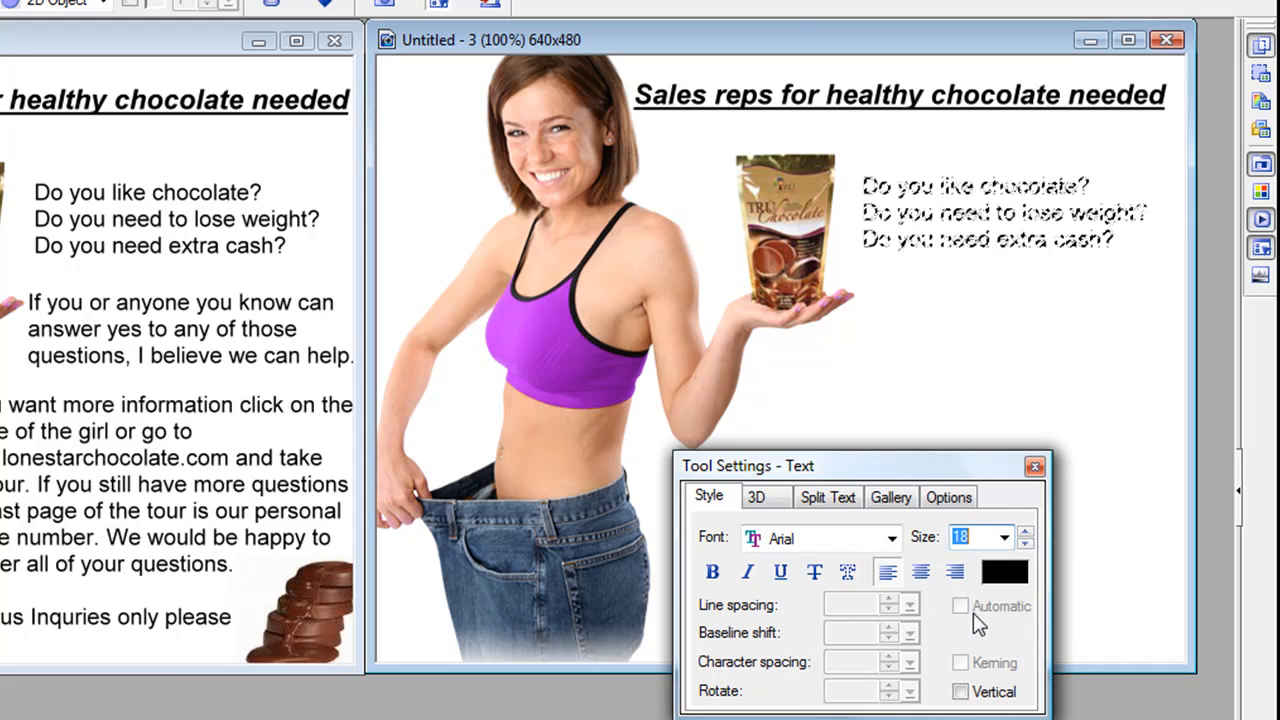
left_click(887, 347)
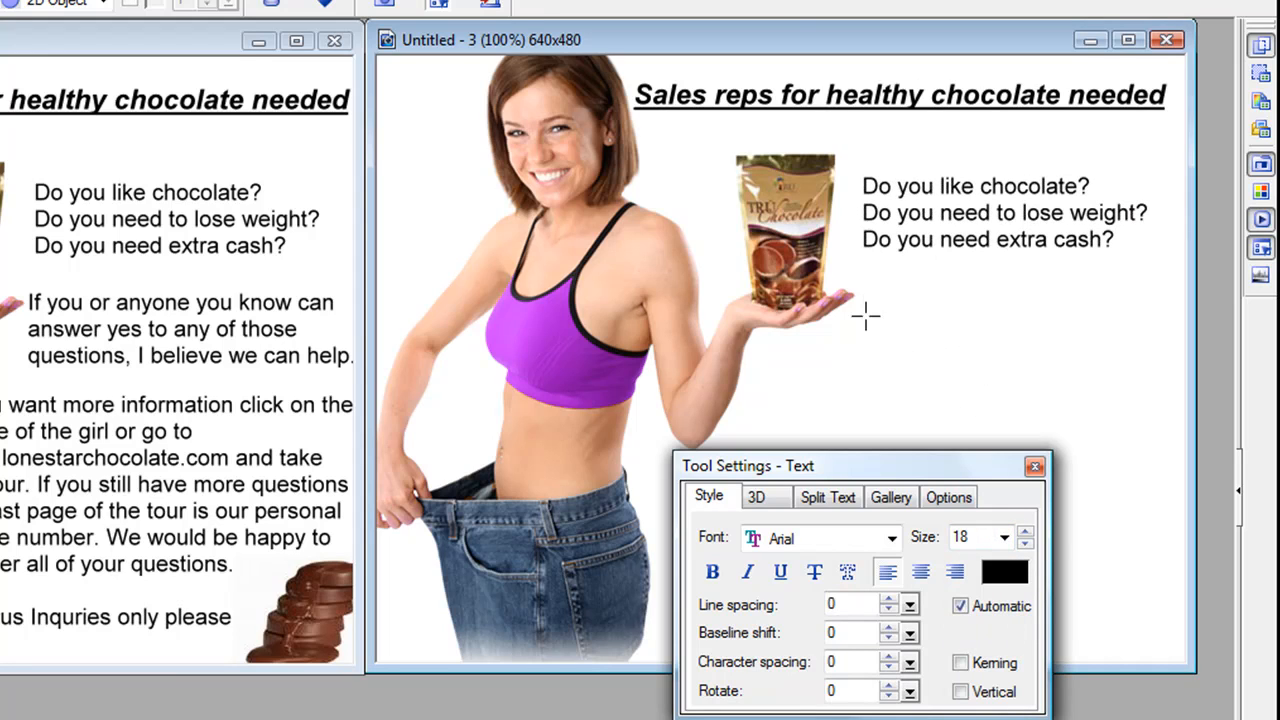
left_click(867, 318)
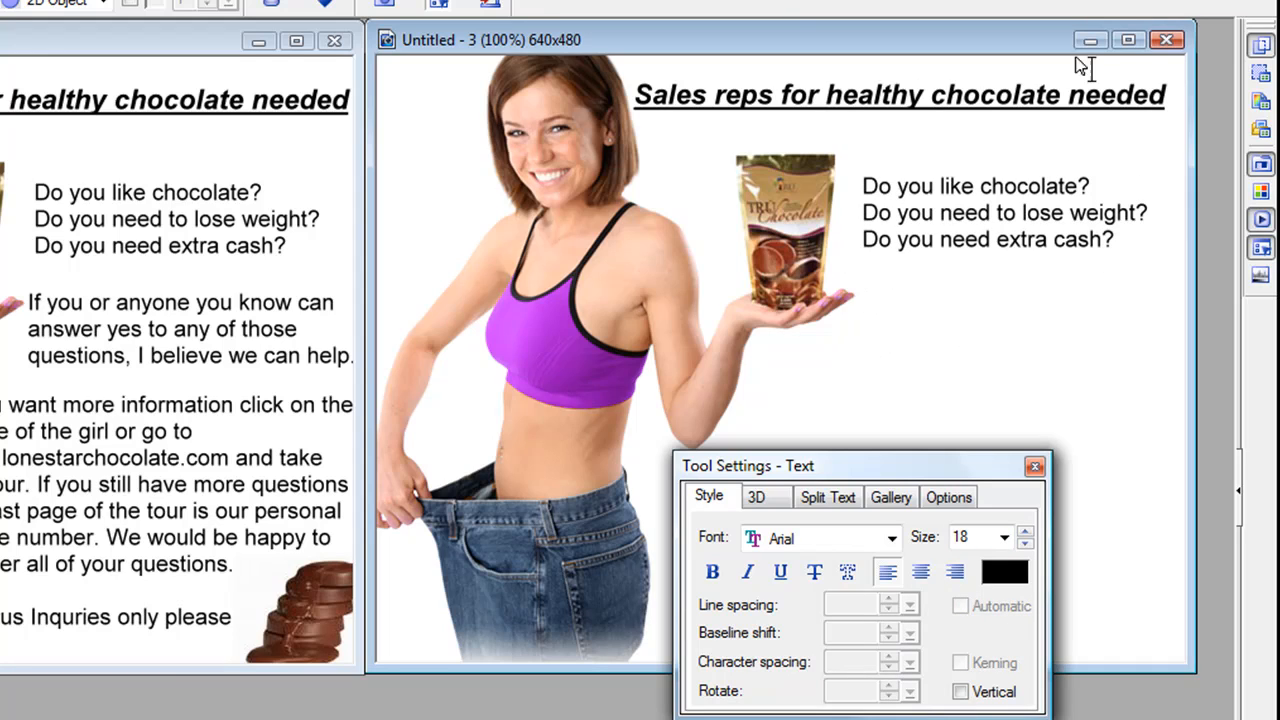
Step: Move the heading slightly right and down, and shift the three-question text block slightly up
left_click(990, 104)
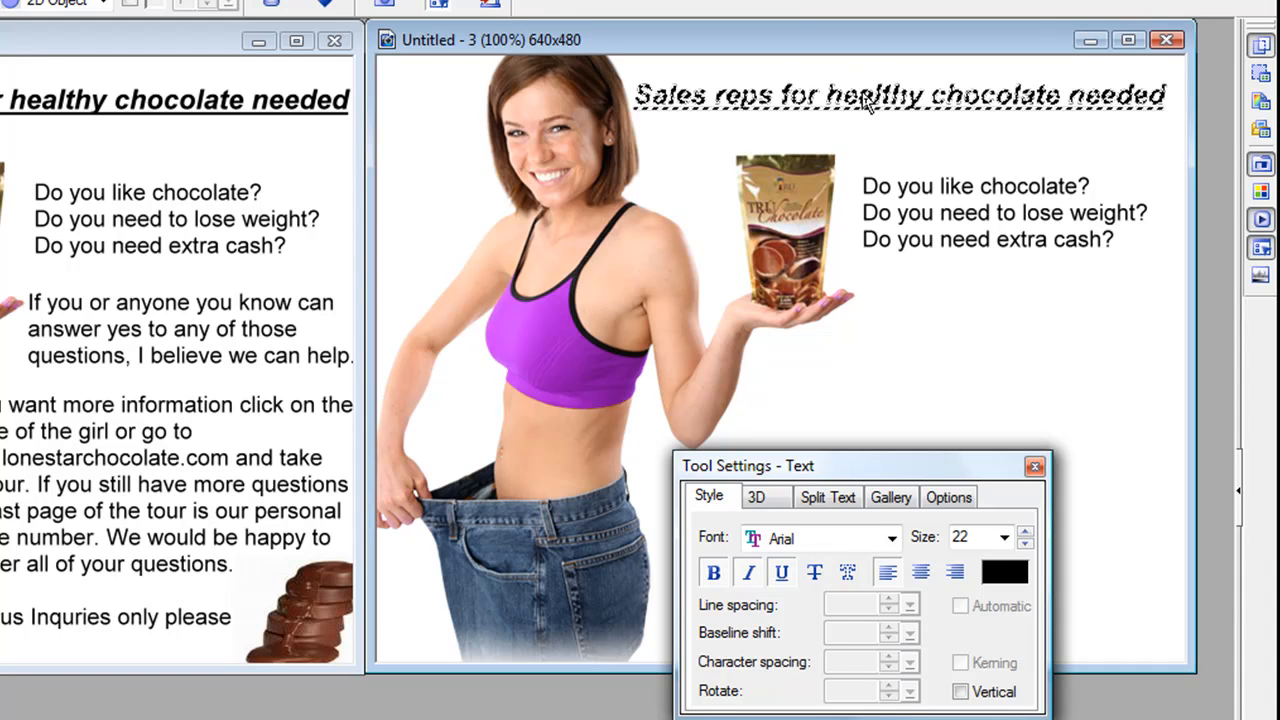
left_click_drag(868, 103, 895, 115)
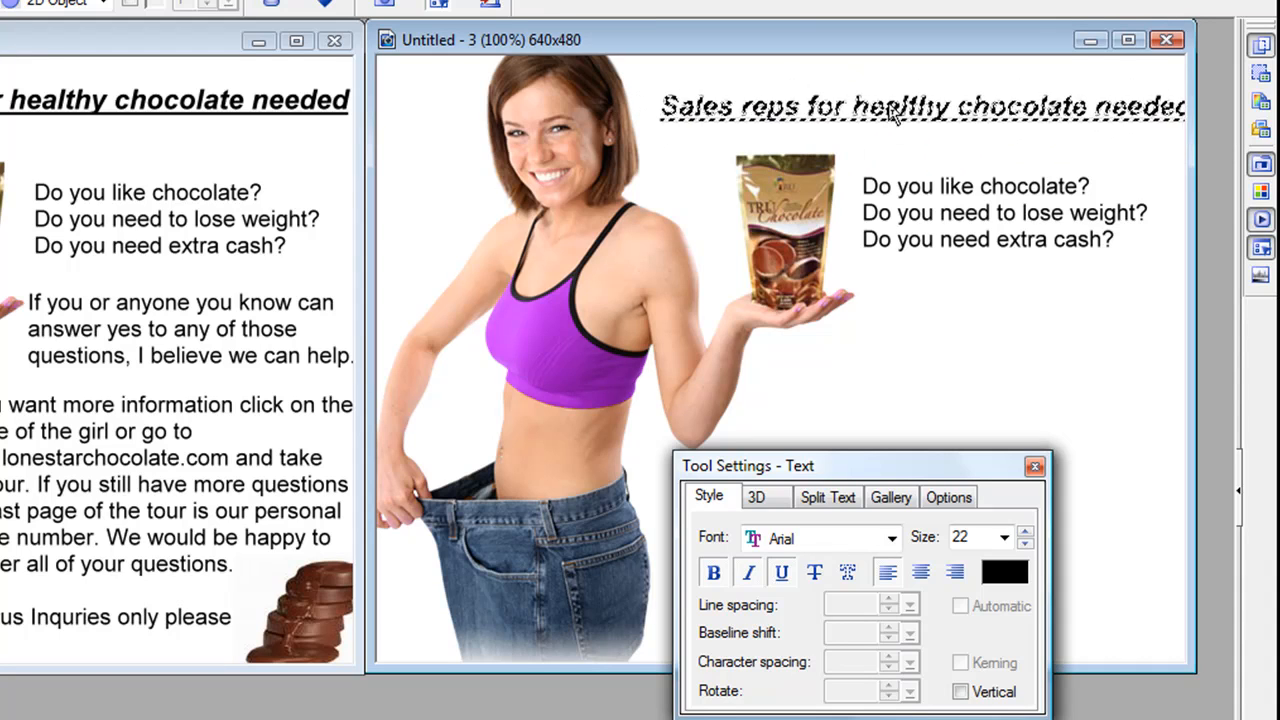
mouse_move(955, 190)
left_mouse_down()
mouse_move(985, 228)
mouse_move(977, 180)
left_mouse_up()
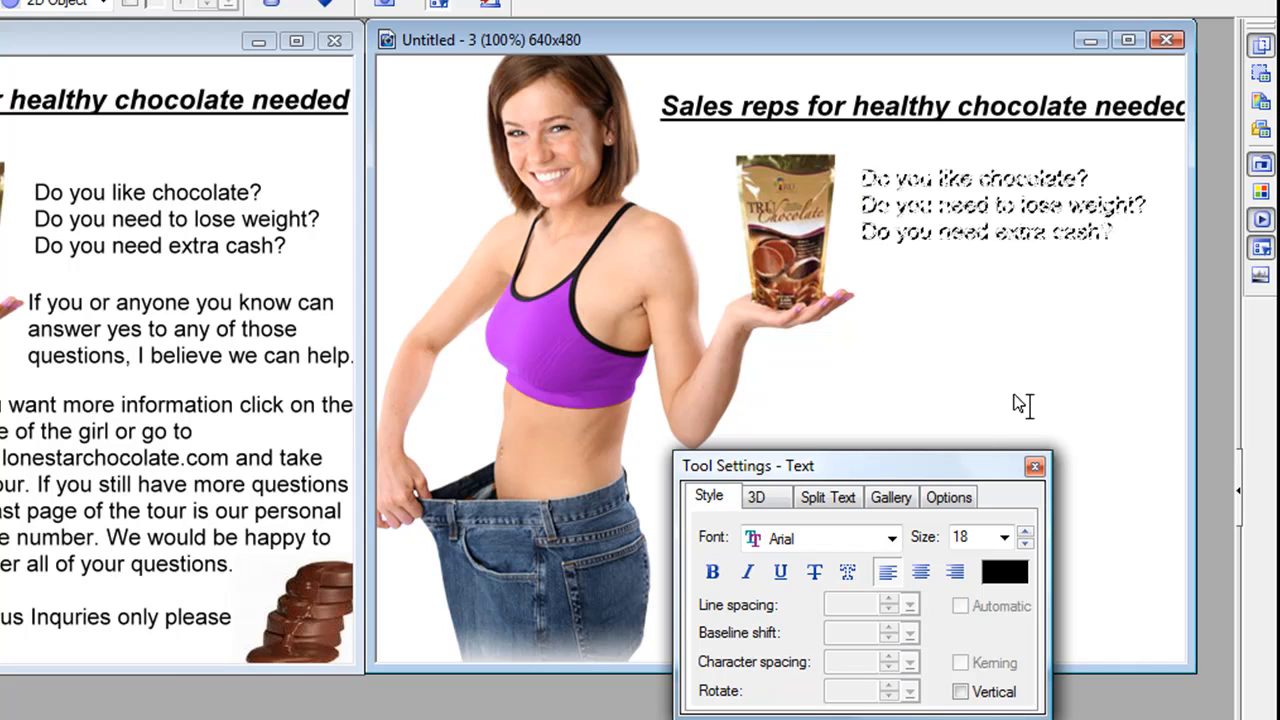
left_click(962, 218)
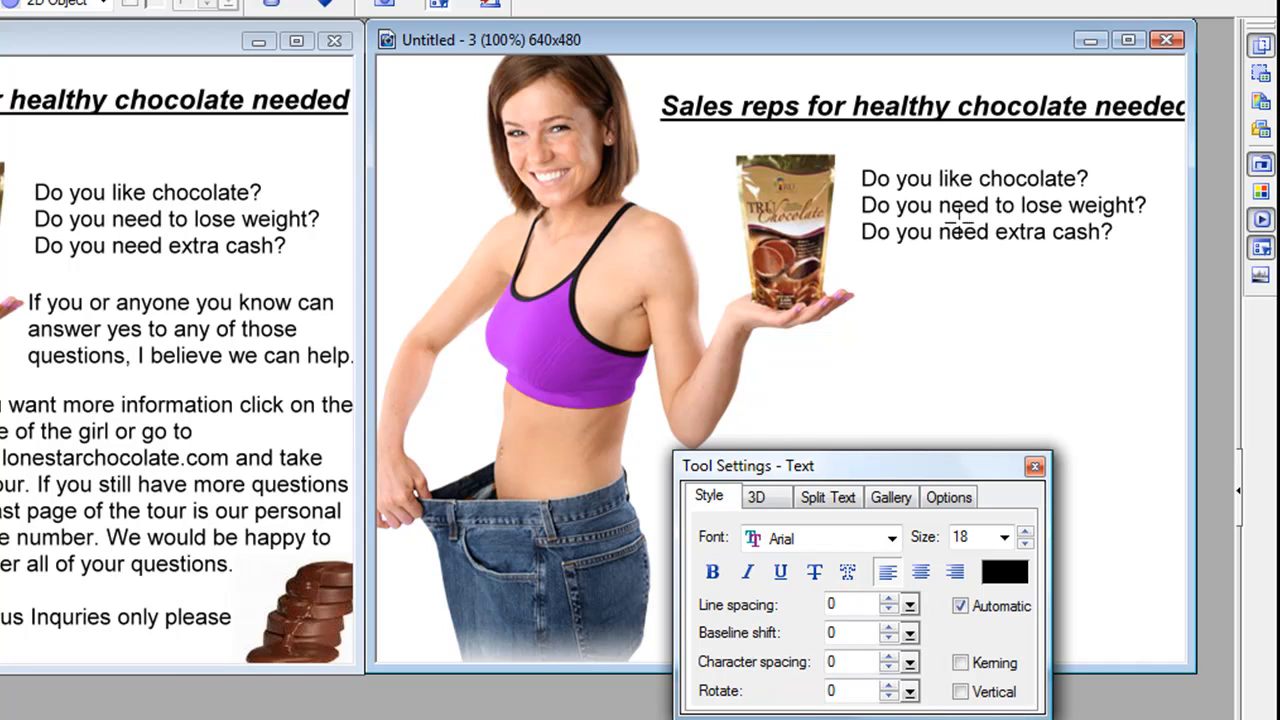
Step: Nudge the three-question text block beside the chocolate bag slightly left and down
left_click(944, 205)
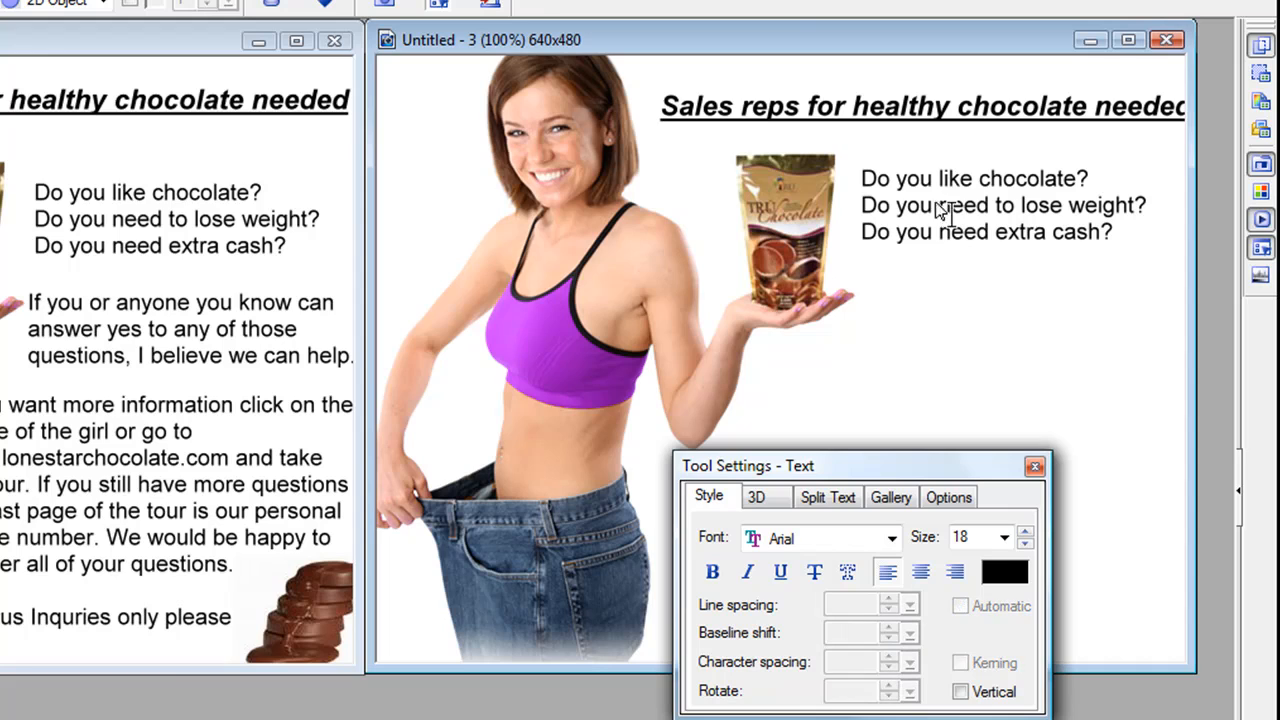
left_click(868, 190)
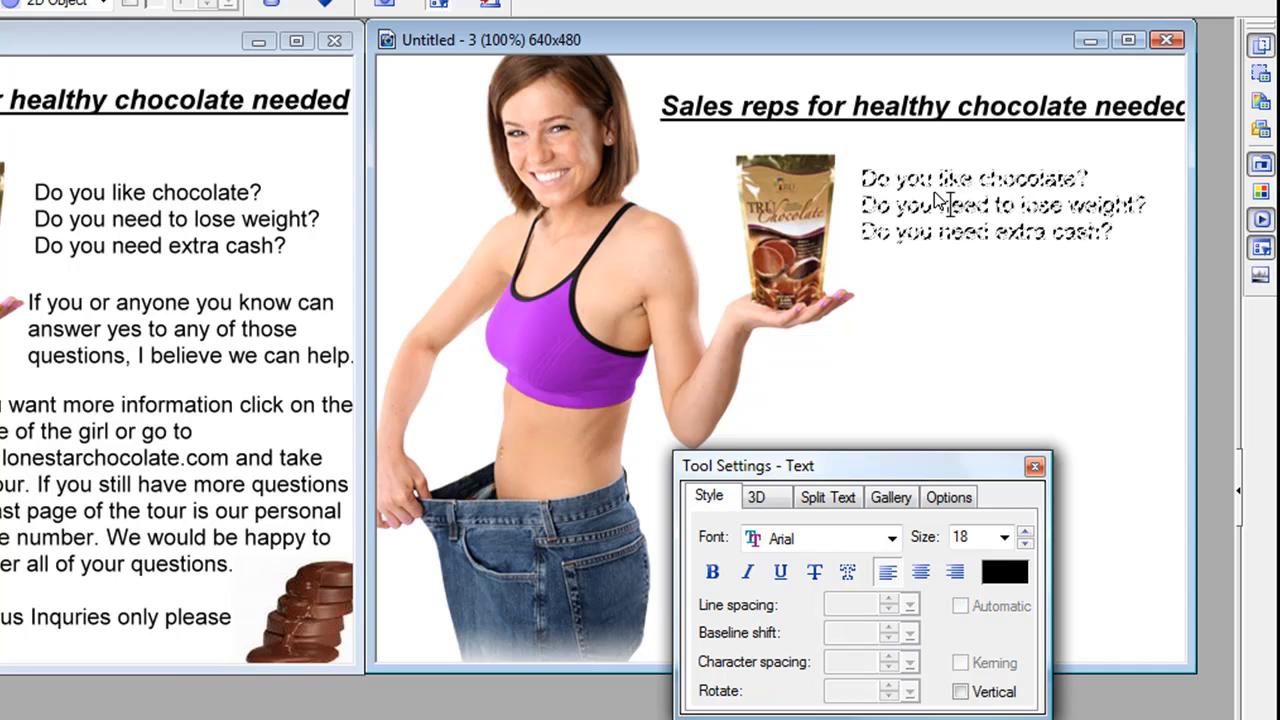
mouse_move(957, 185)
left_mouse_down()
mouse_move(949, 199)
mouse_move(963, 211)
mouse_move(953, 193)
left_mouse_up()
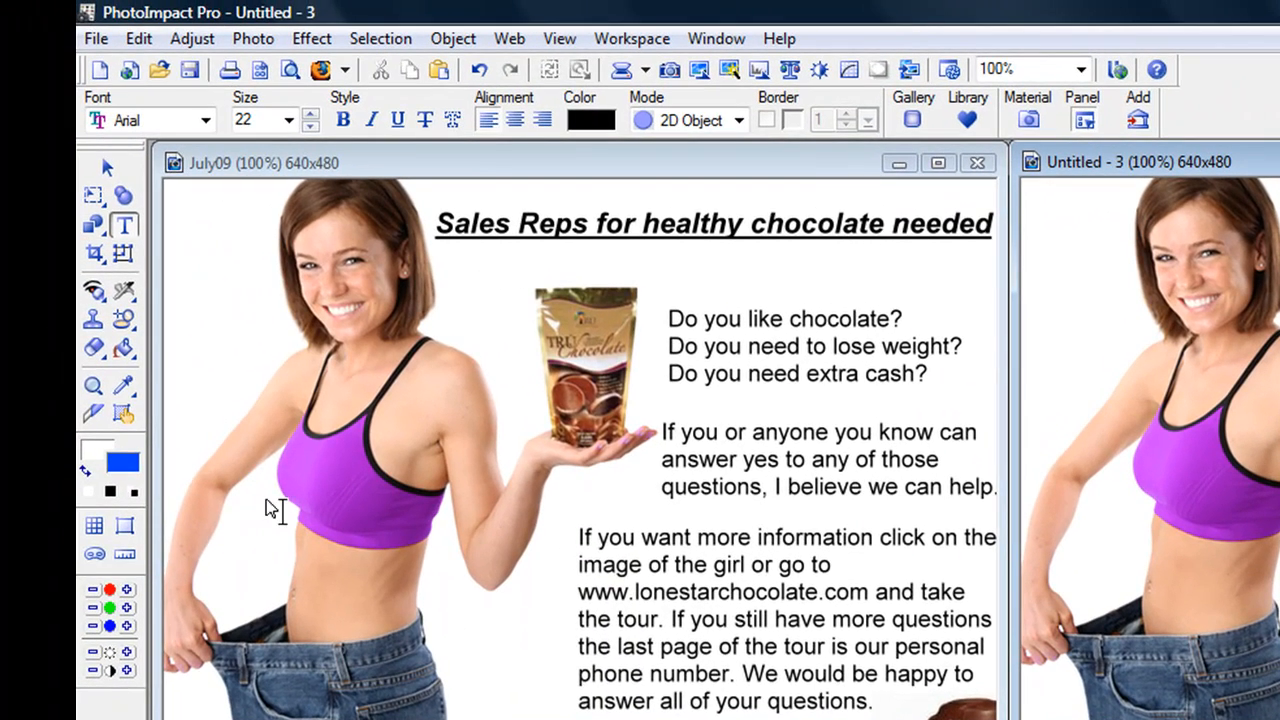
Step: Insert the images5 chocolate-stack picture as an object and place it in the lower right corner of the new image
left_click(101, 180)
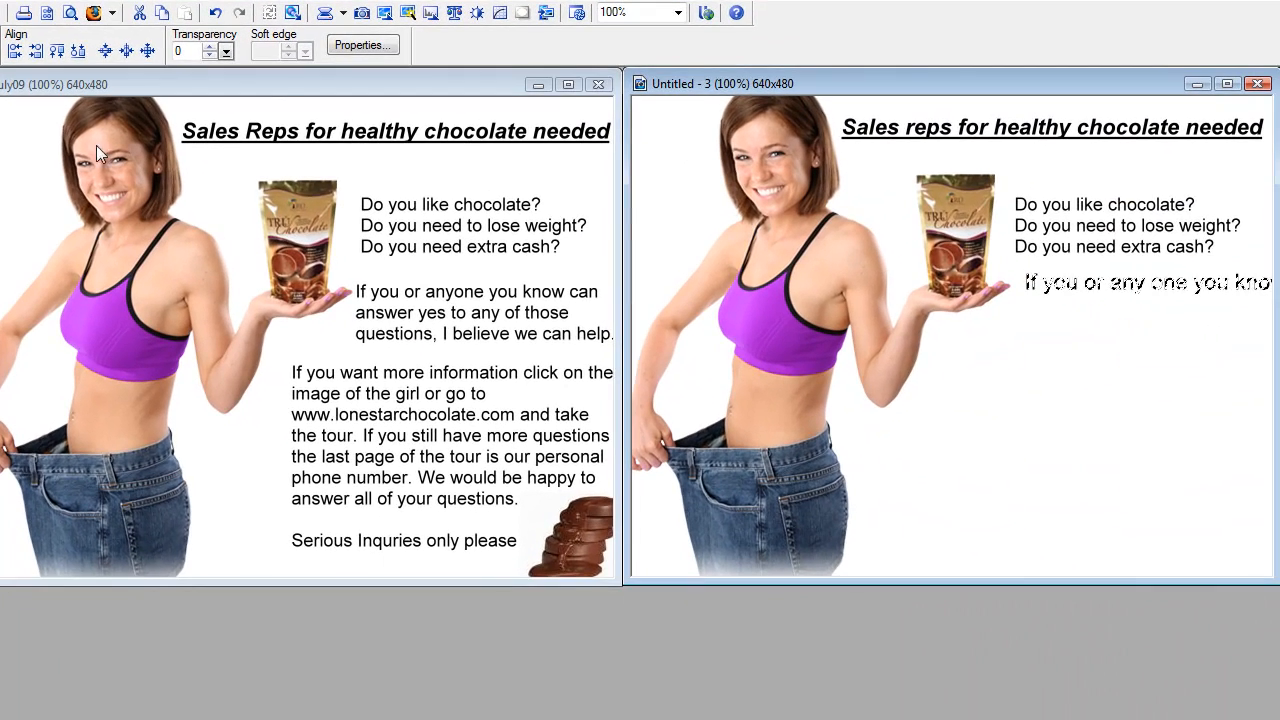
left_click(1003, 437)
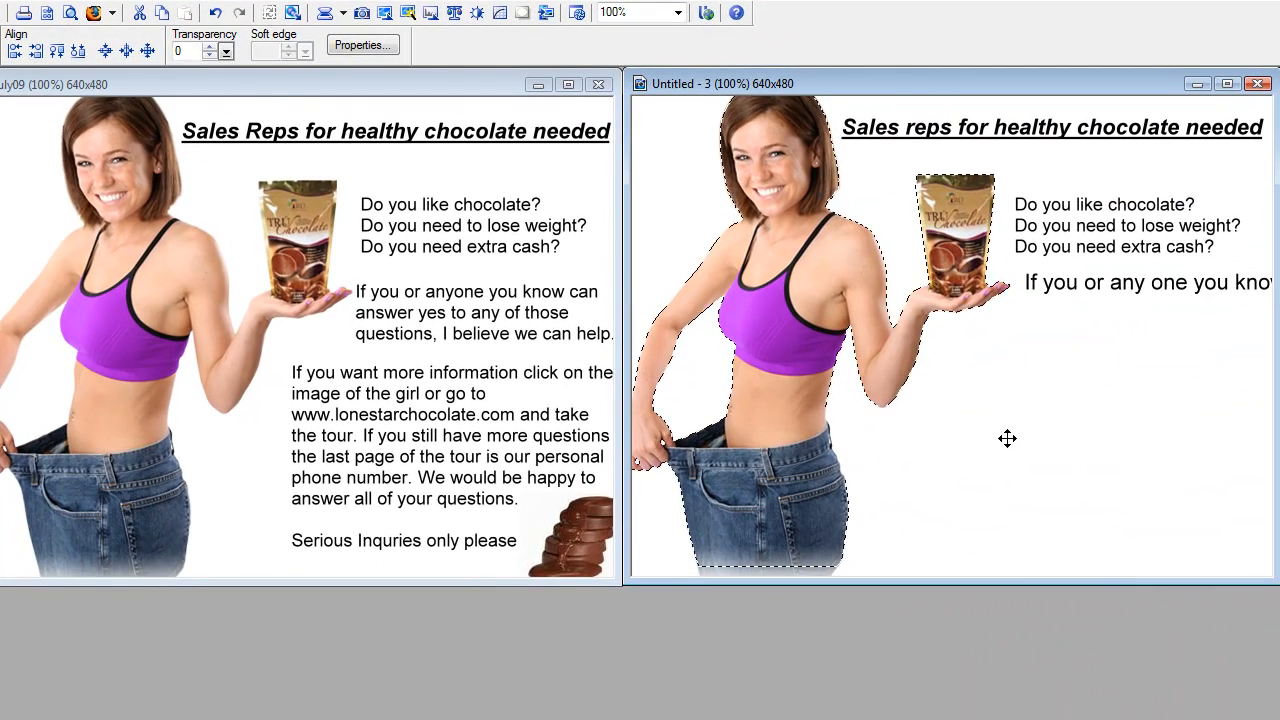
left_click(1148, 458)
right_click(1090, 441)
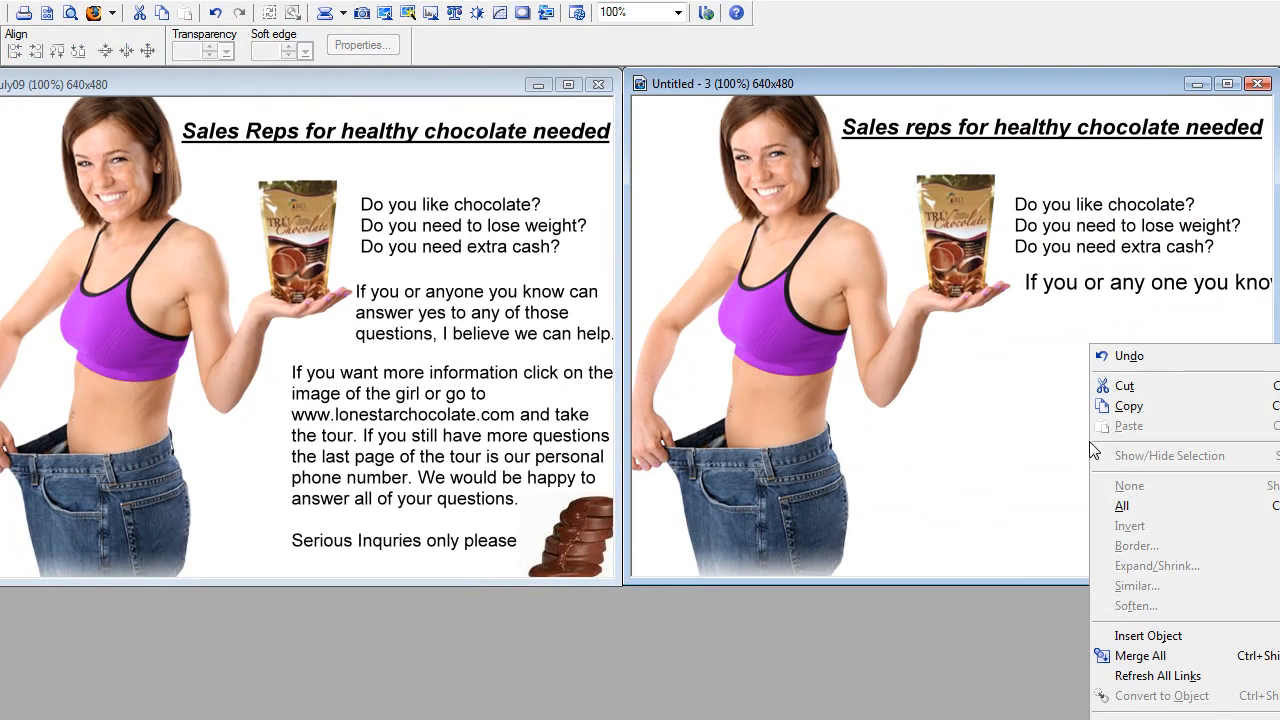
left_click(1135, 637)
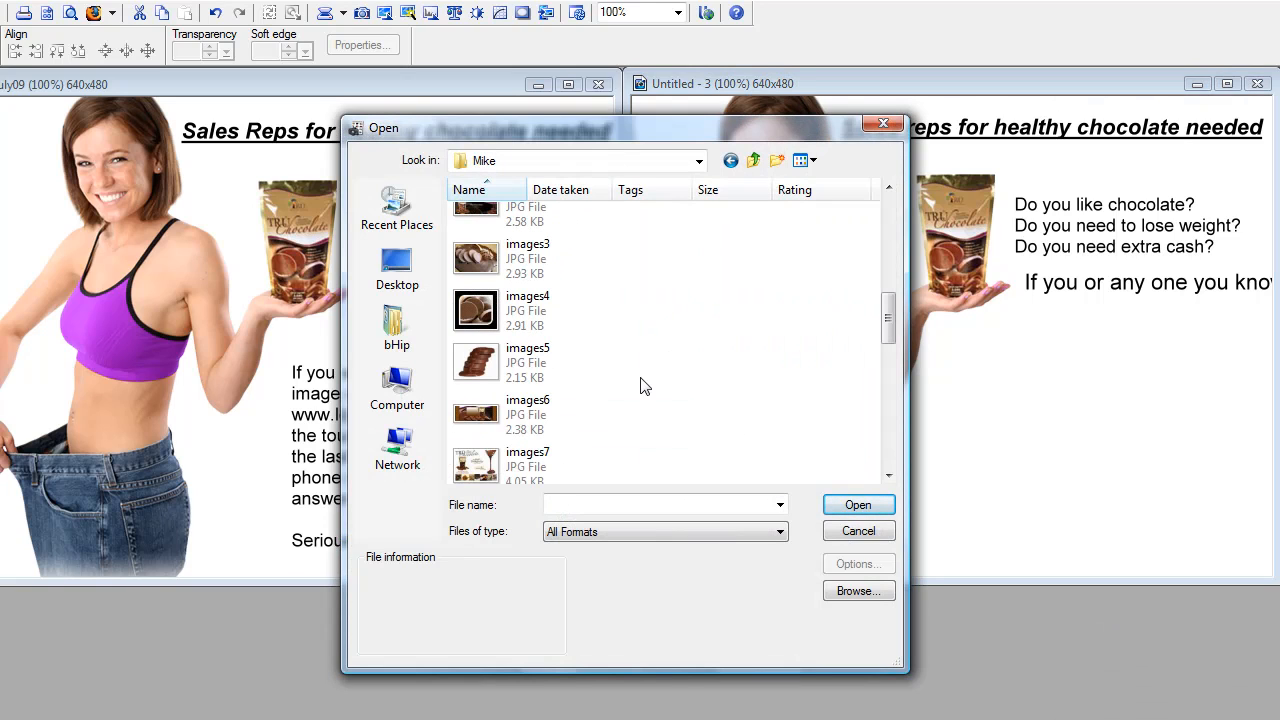
left_click(645, 372)
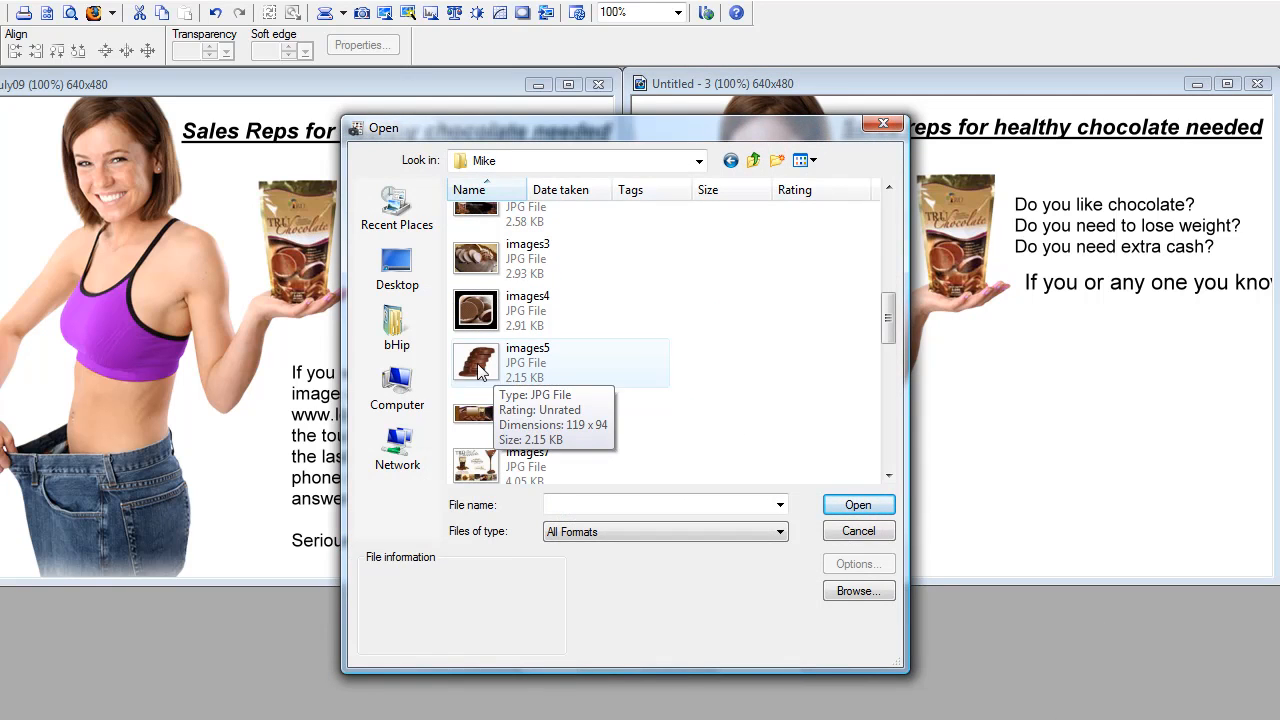
double_click(480, 372)
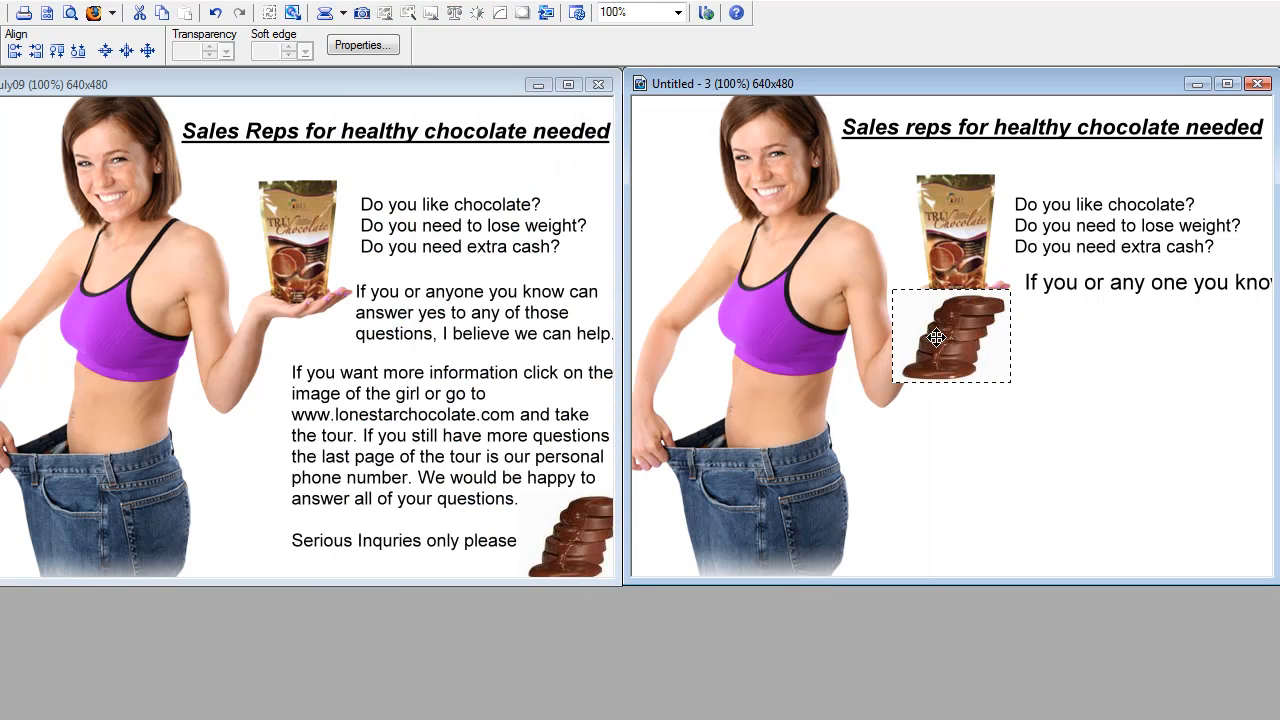
left_click_drag(930, 340, 1211, 535)
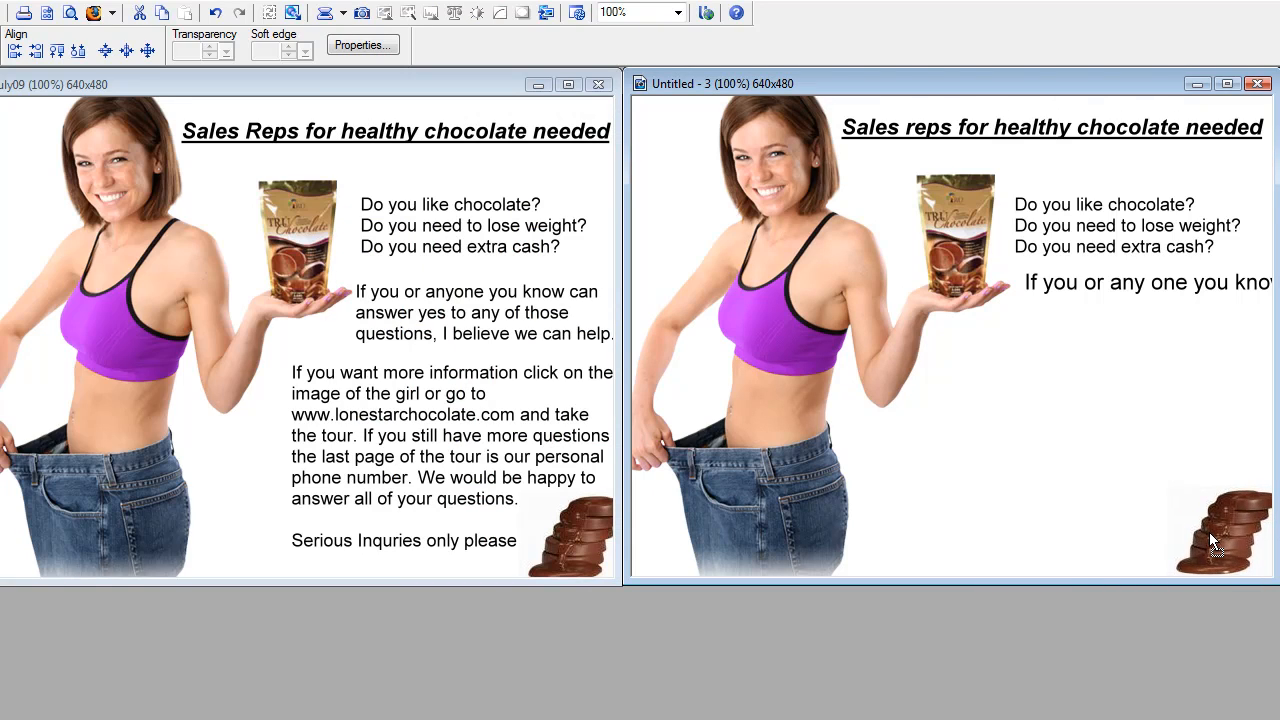
left_click(1209, 532)
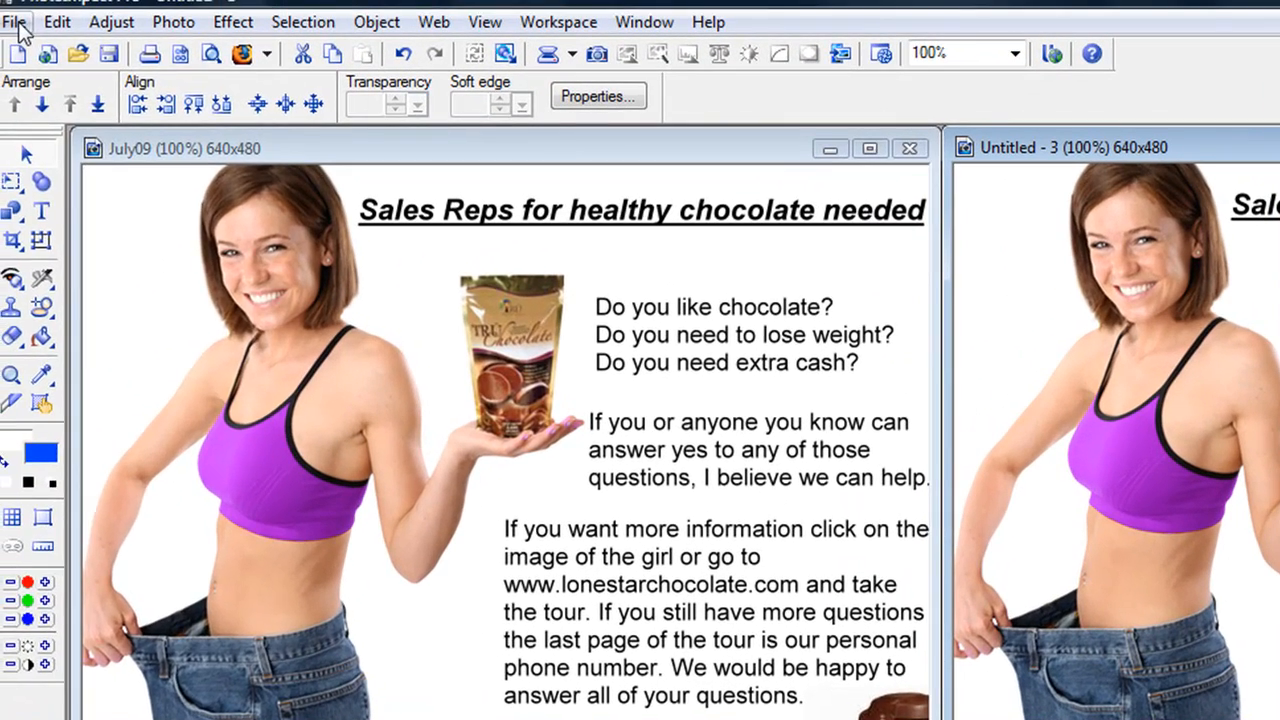
Step: Save the new image in JPG format as Example1.jpg, accepting that all objects are merged onto the base image
left_click(20, 25)
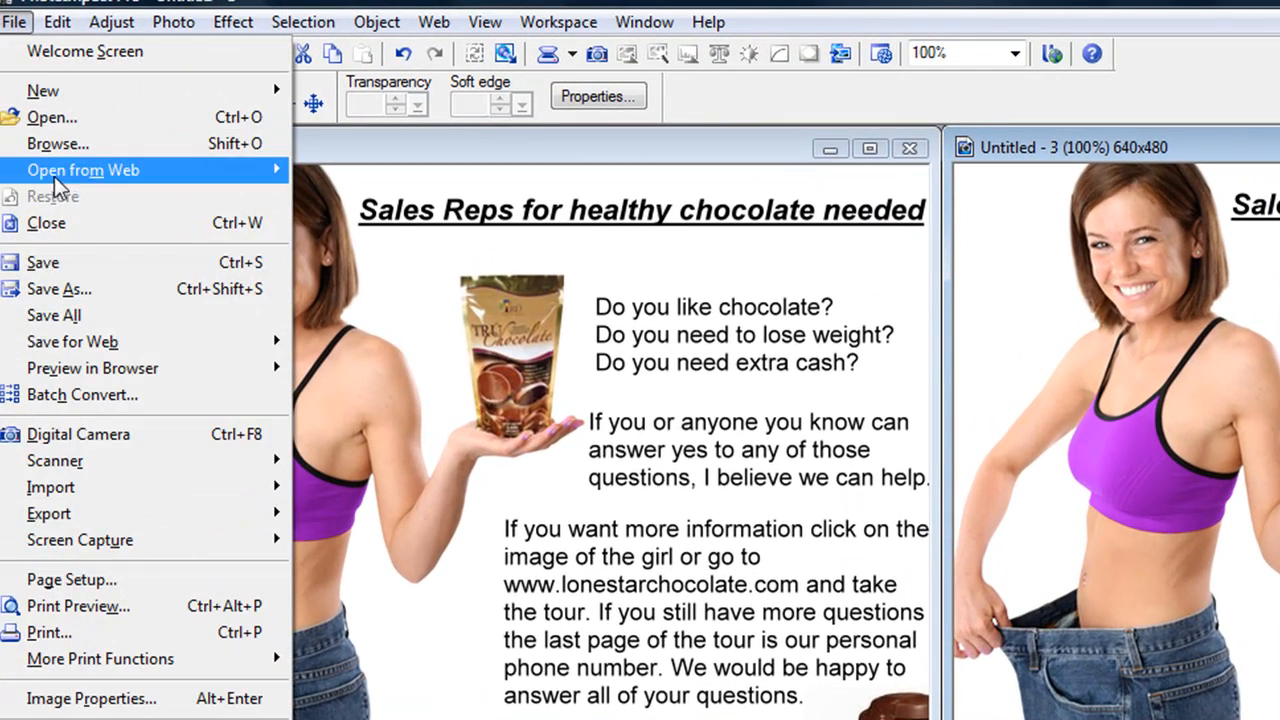
left_click(60, 290)
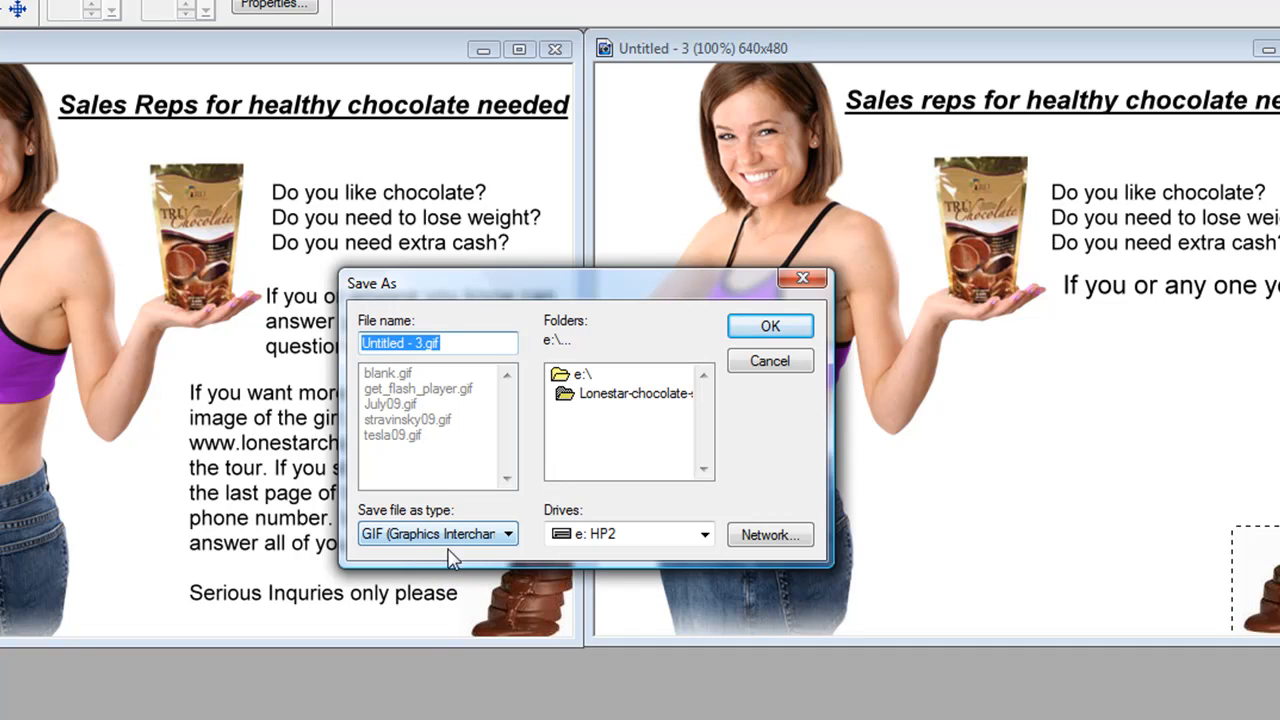
left_click(507, 535)
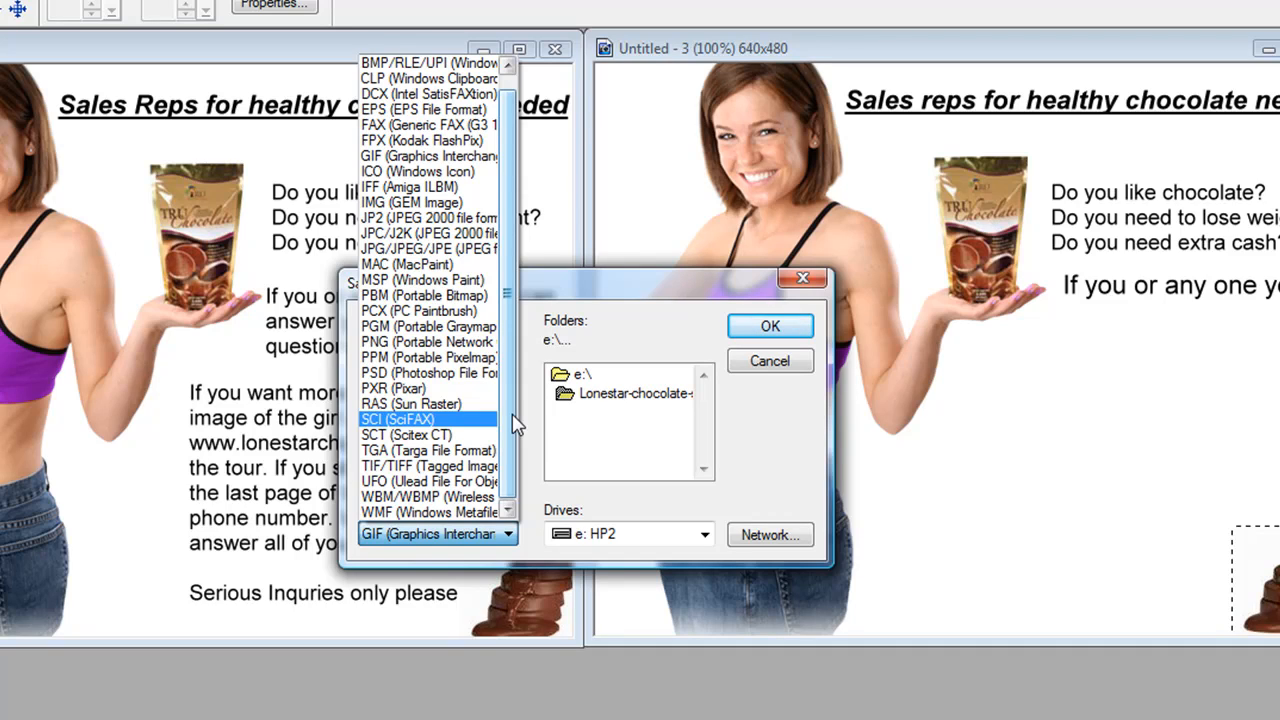
left_click(430, 248)
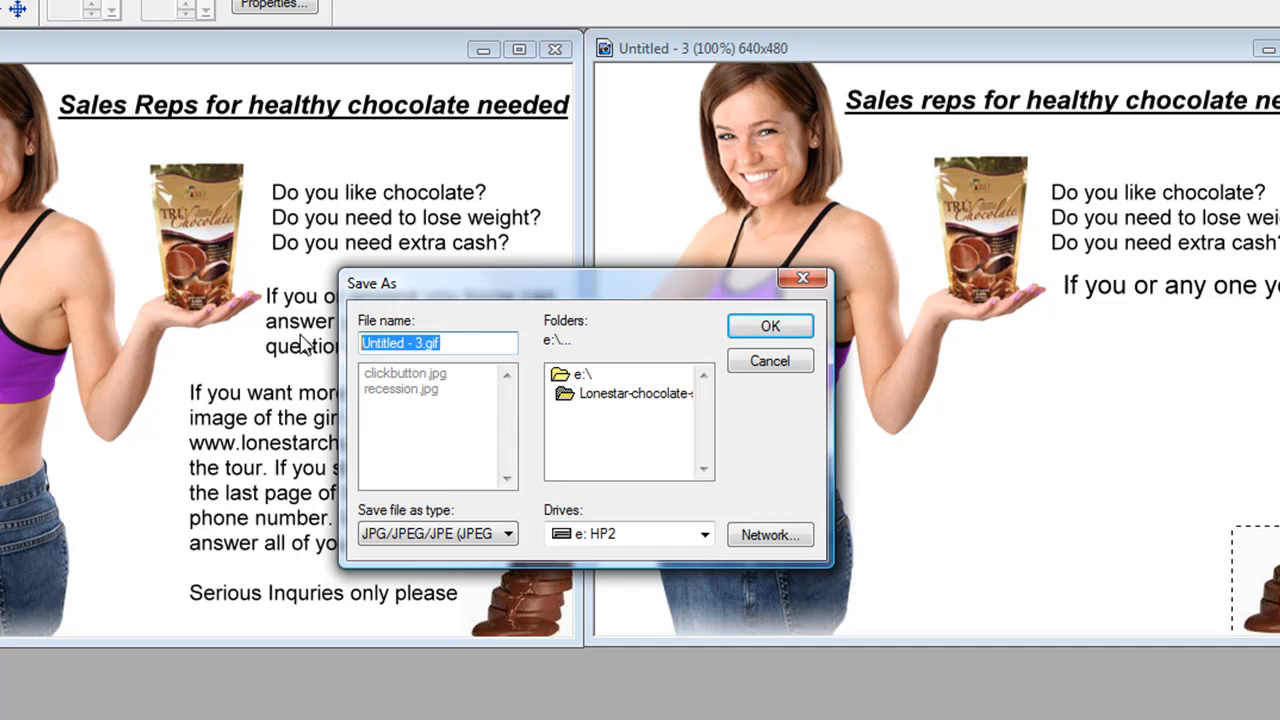
type("Exampl")
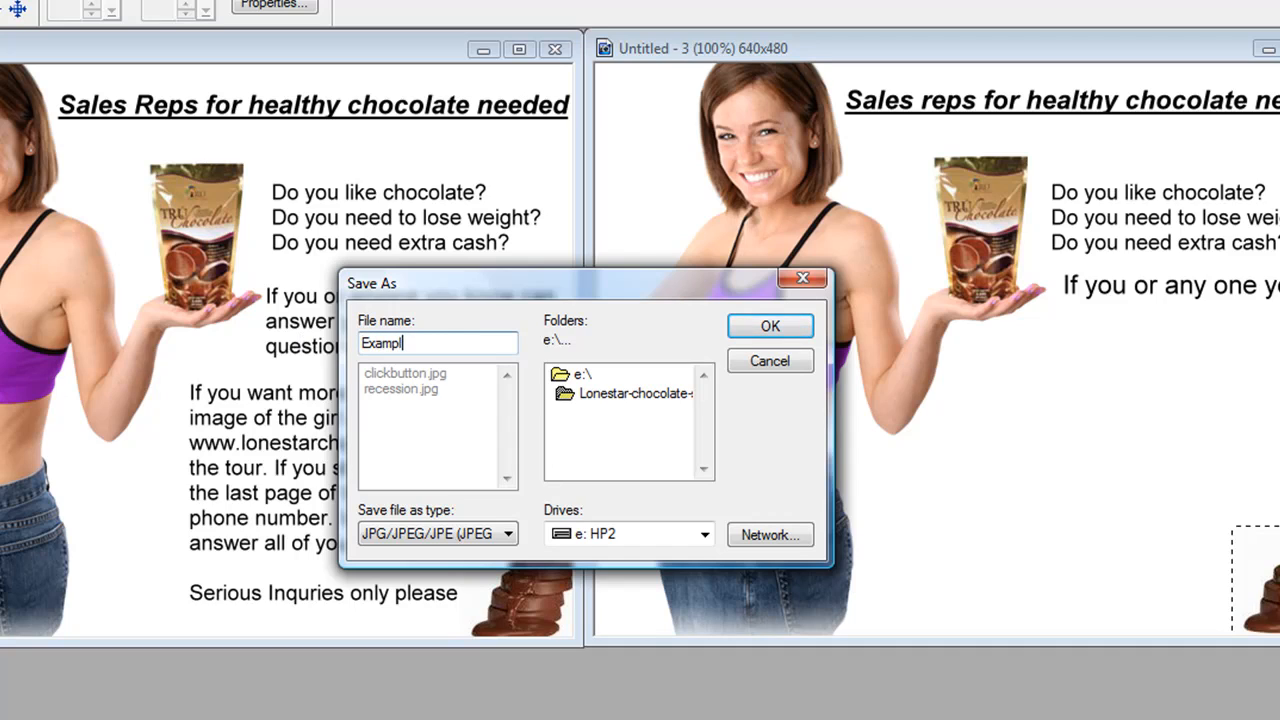
type("e1.jpg")
left_click(779, 330)
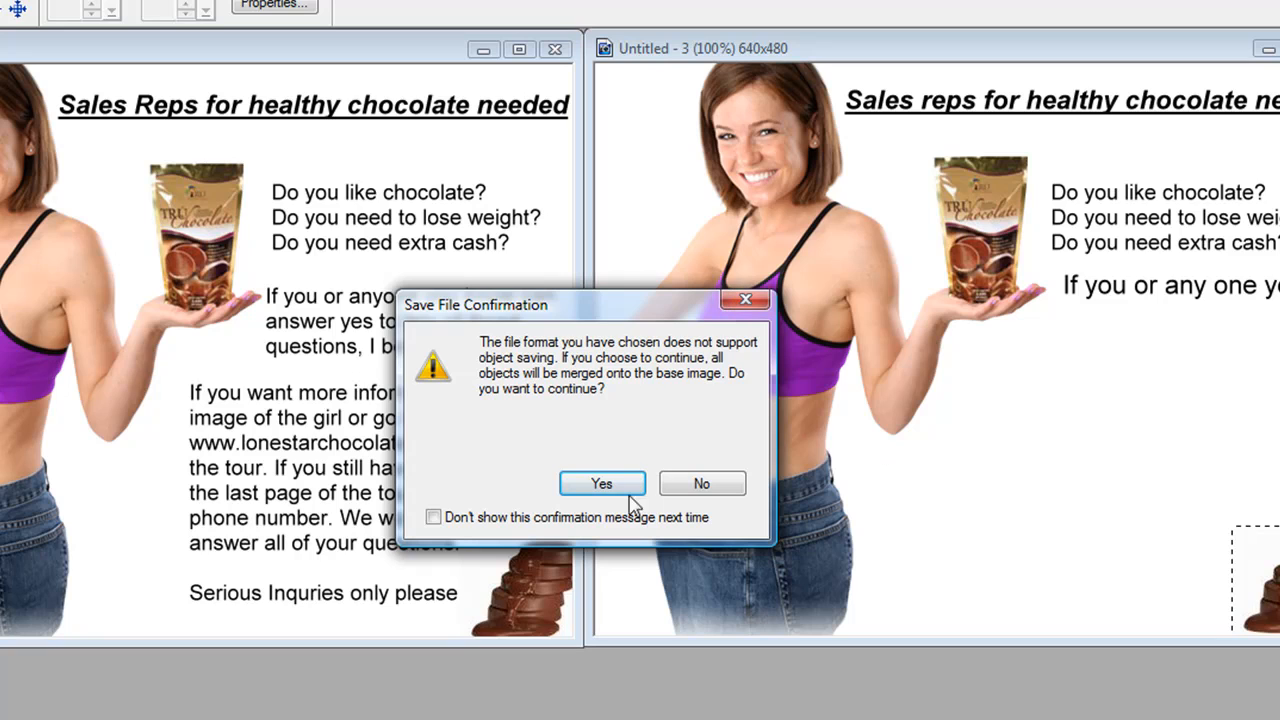
left_click(591, 482)
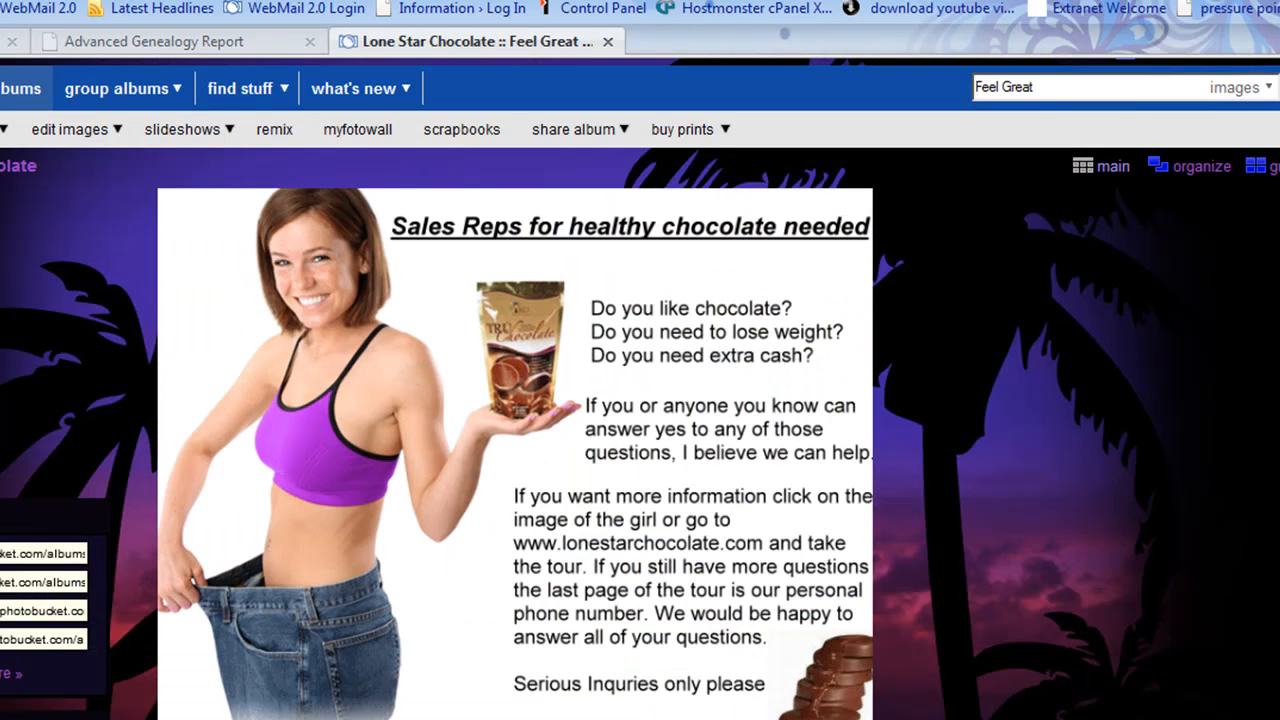
Step: Switch to Photobucket in Firefox and choose the Example1 file for upload to the Lone Star Chocolate album
left_click(10, 166)
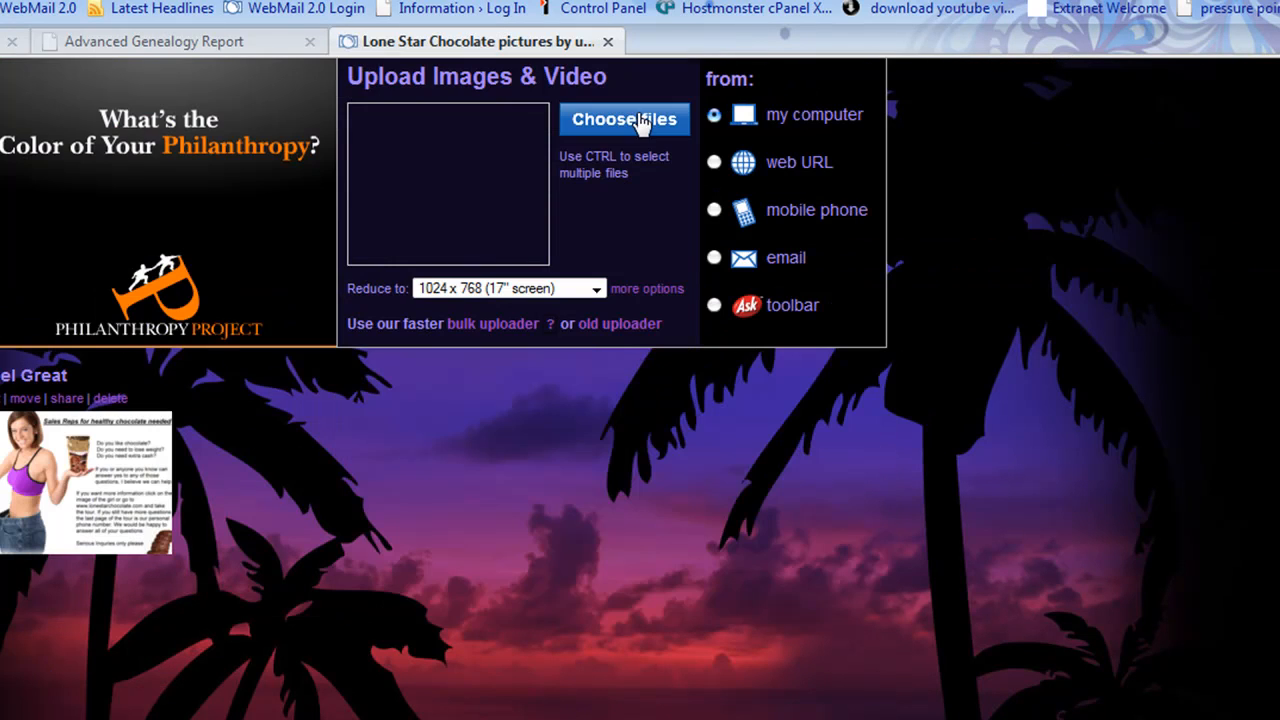
left_click(640, 122)
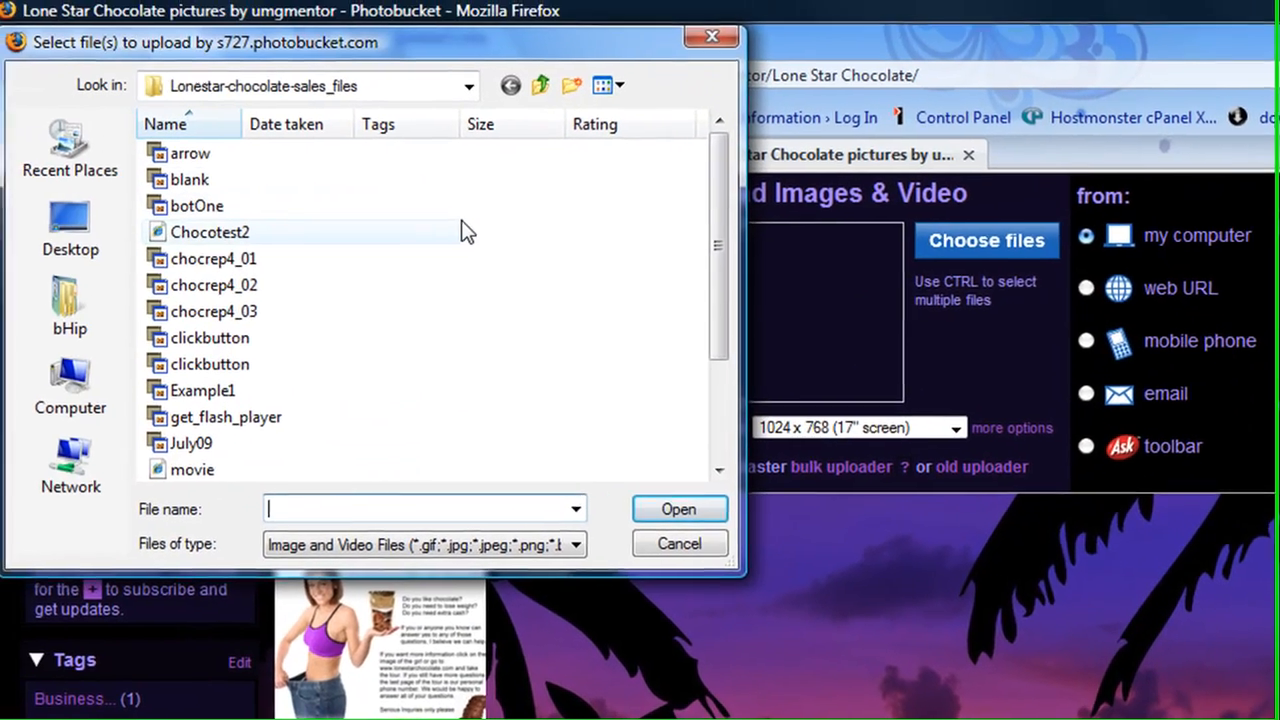
left_click(240, 150)
scroll(240, 150, "down", 2)
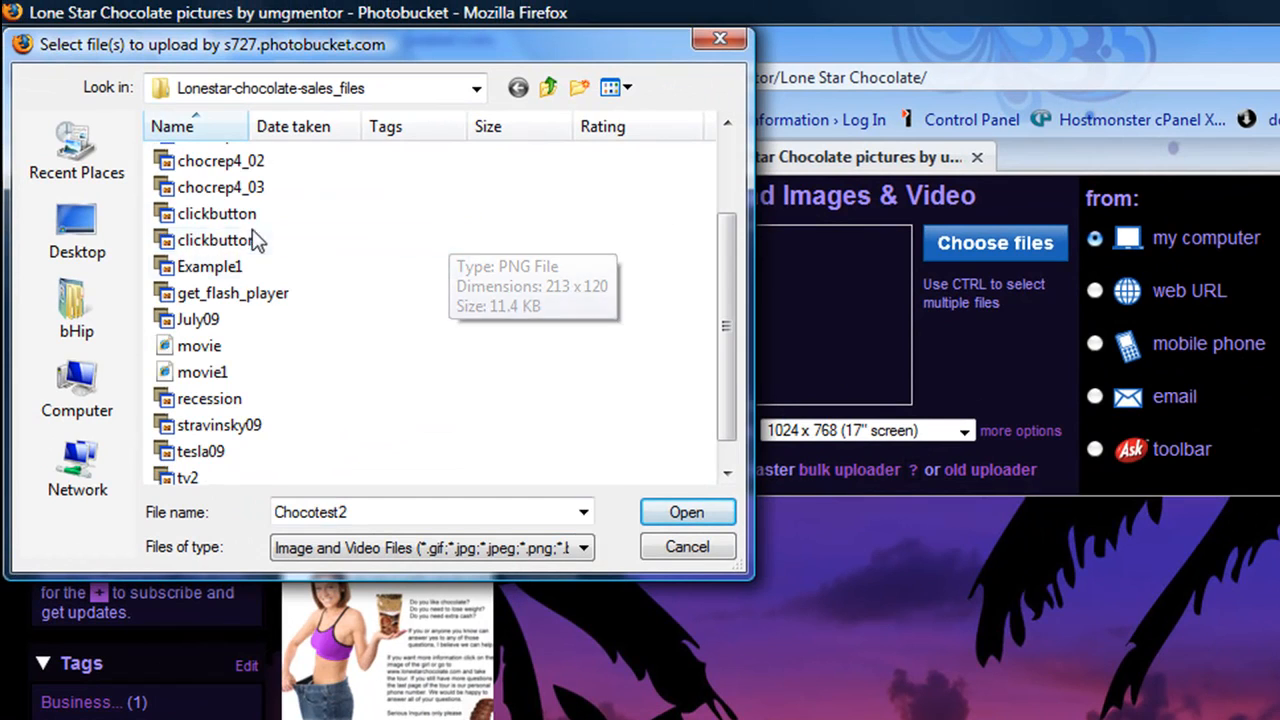
double_click(200, 267)
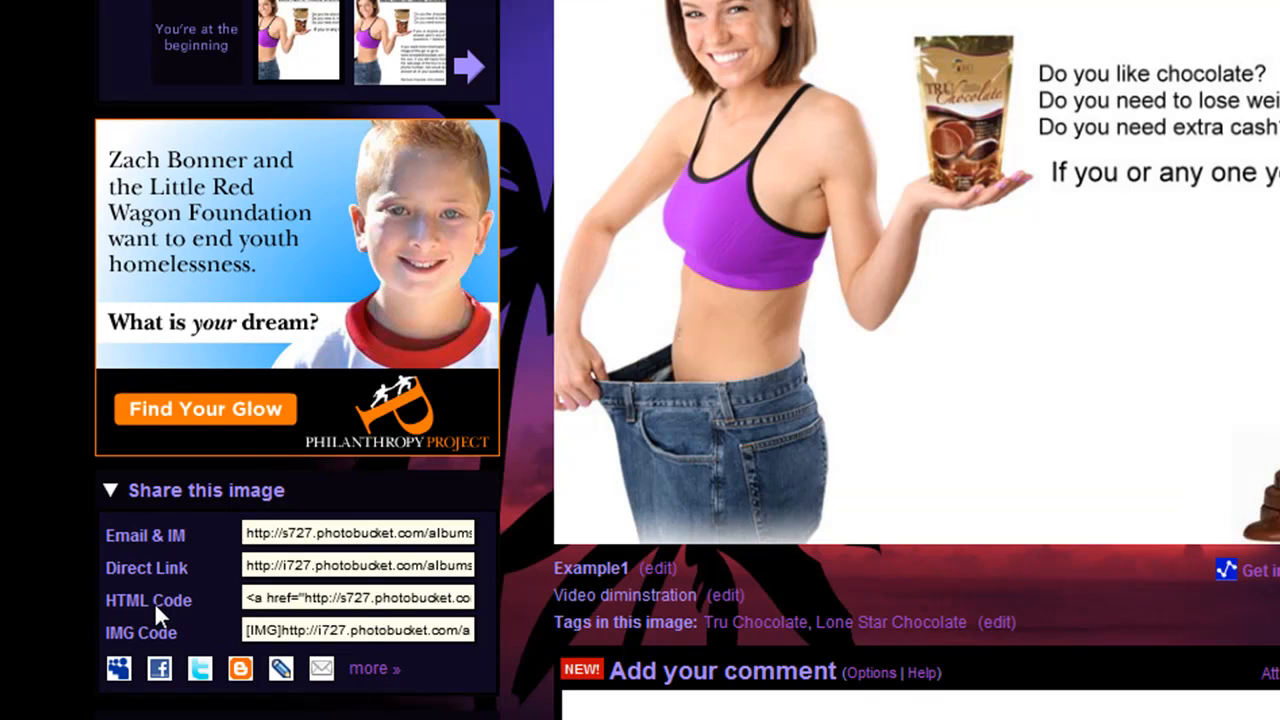
Step: Copy the uploaded Example1 image's HTML code and paste it into cell C96 of the Excel ad-tracking sheet
left_click(248, 600)
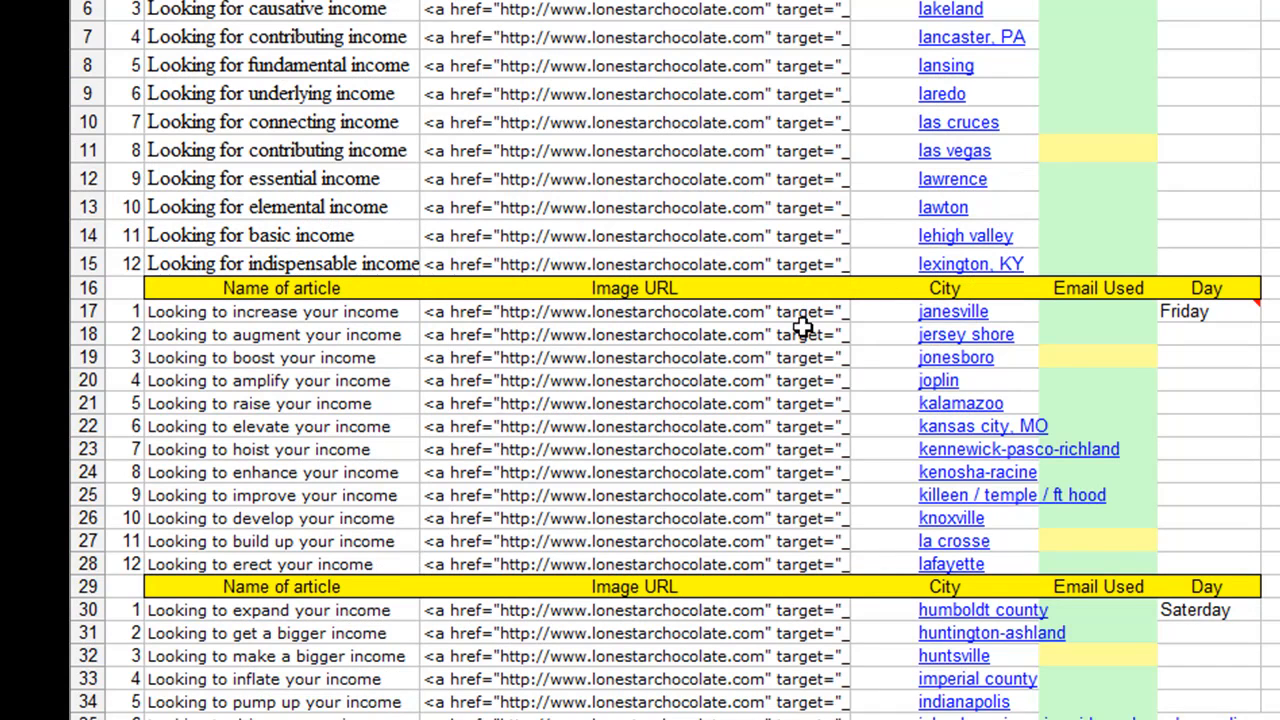
scroll(806, 325, "down", 10)
scroll(803, 327, "down", 15)
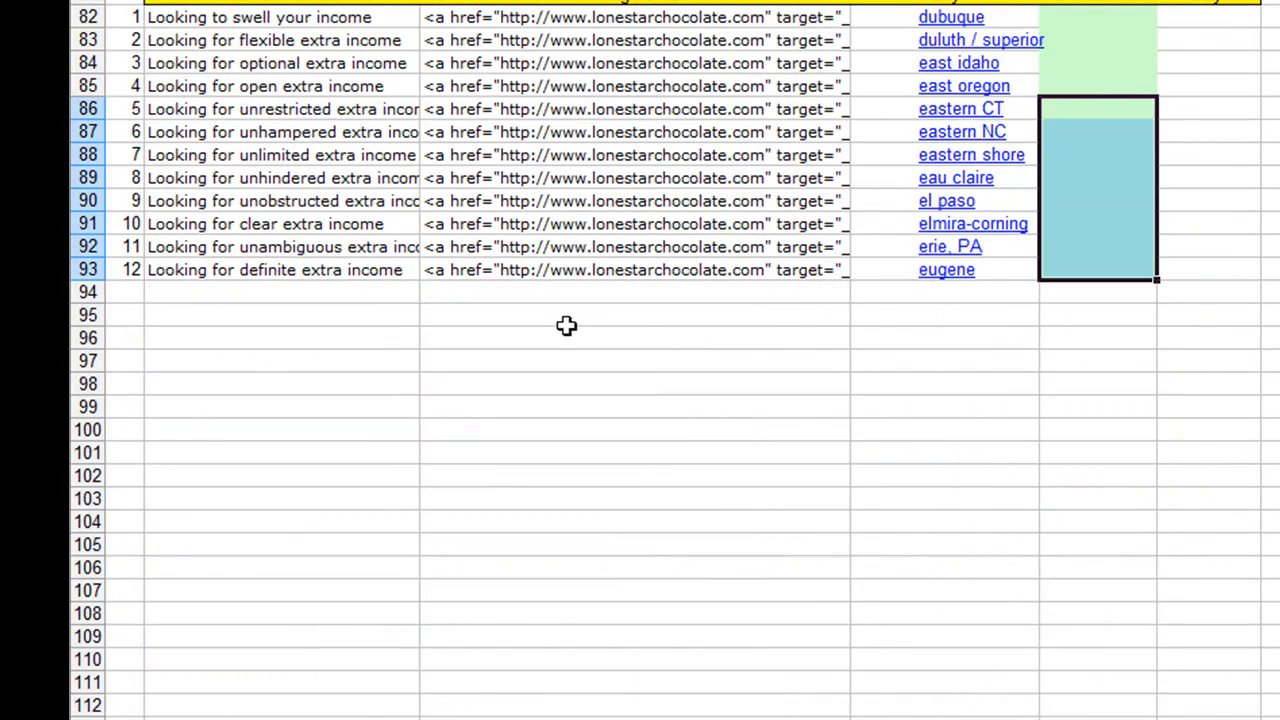
left_click(431, 343)
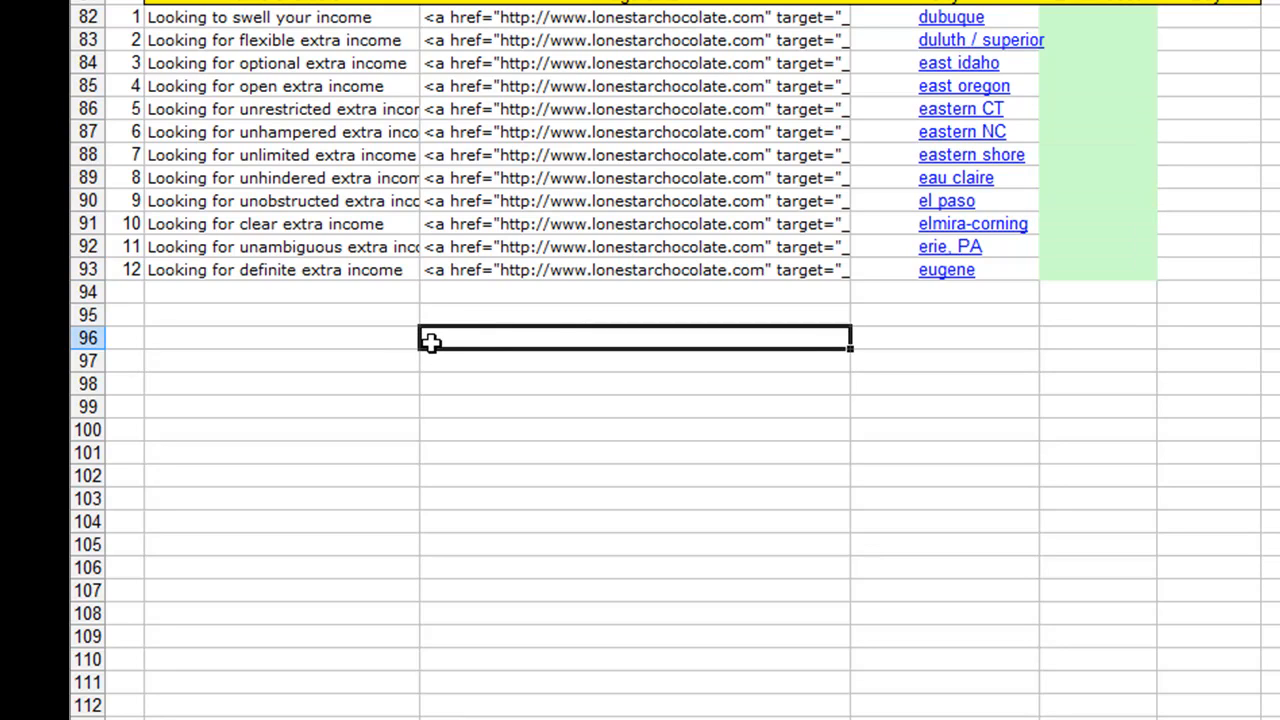
right_click(431, 342)
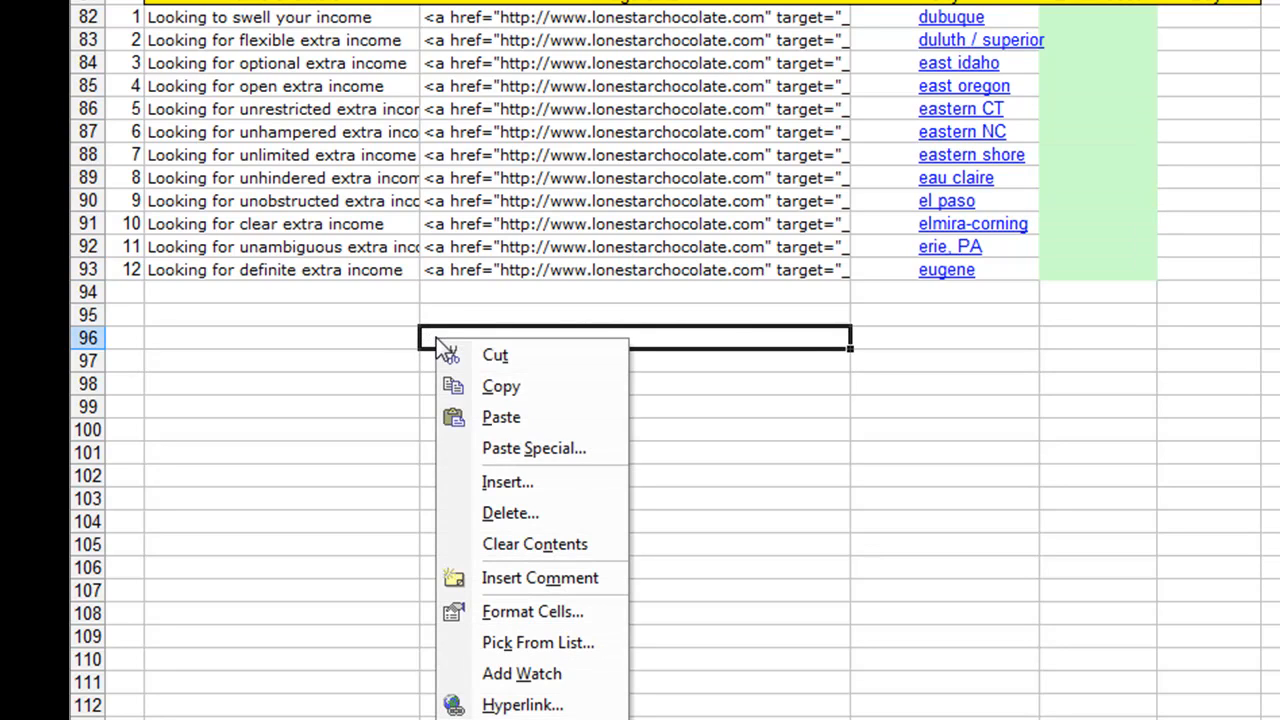
left_click(498, 417)
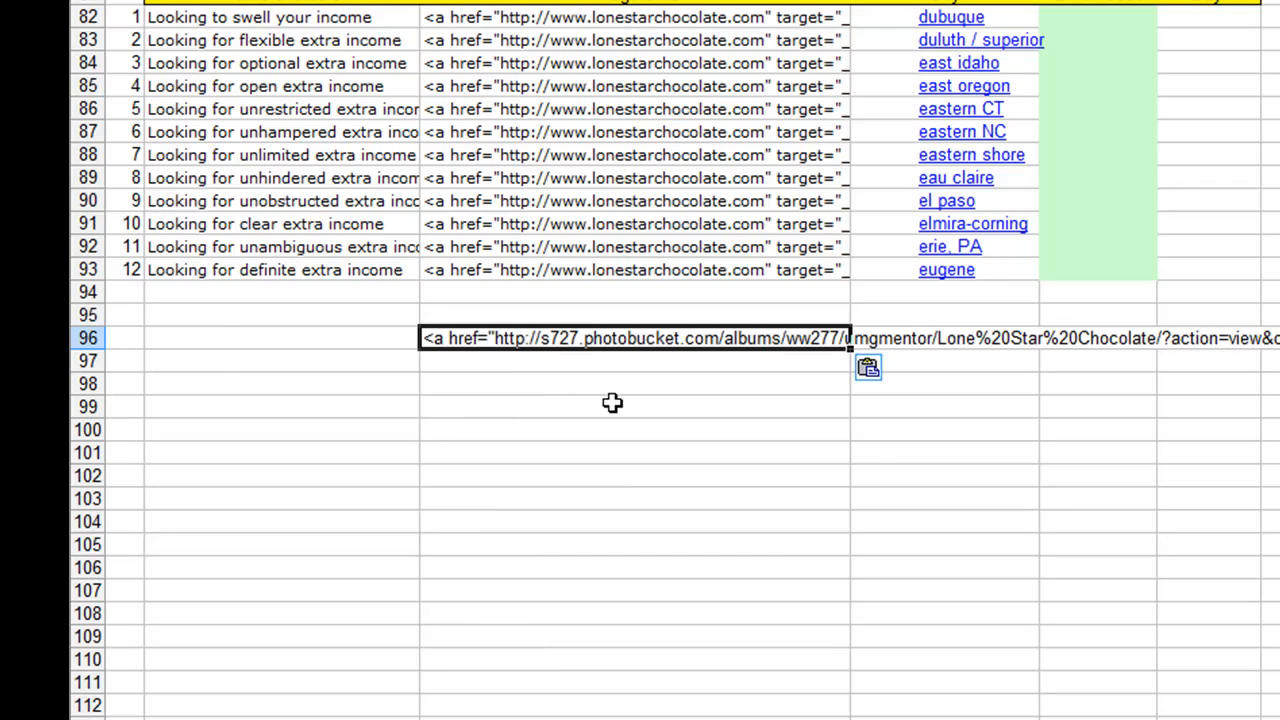
scroll(612, 404, "up", 6)
scroll(612, 404, "down", 4)
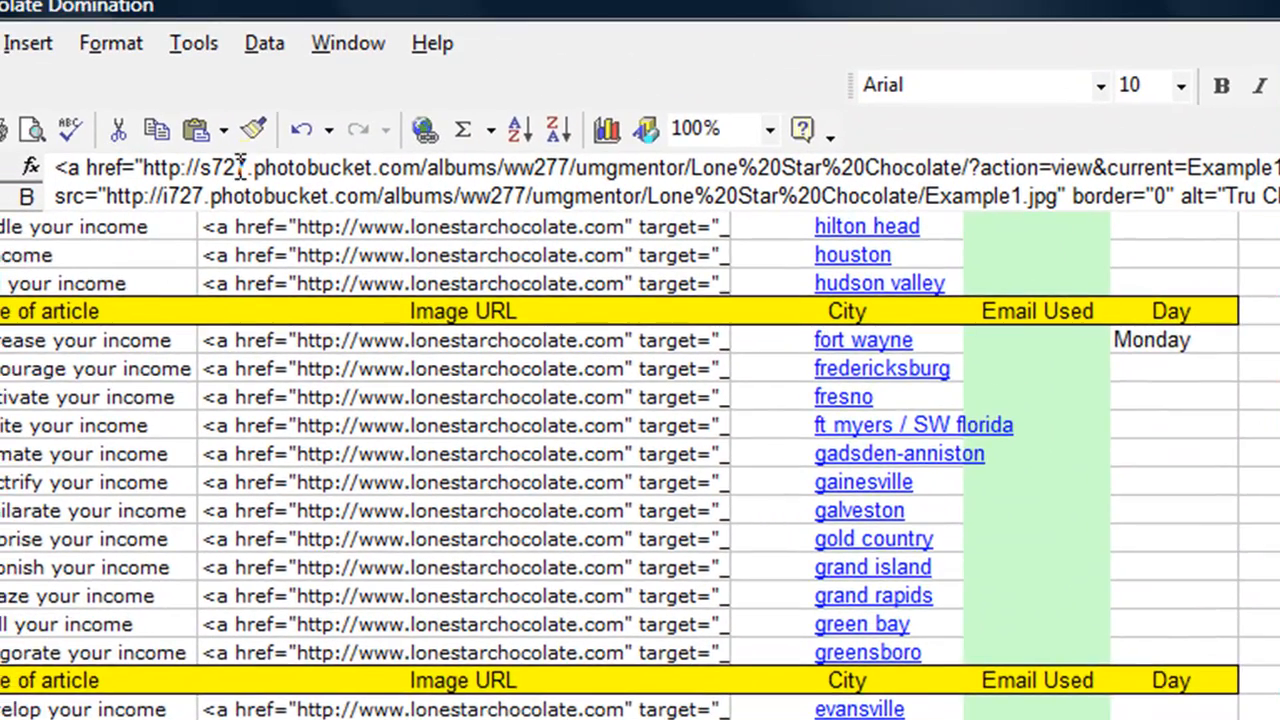
left_click(240, 167)
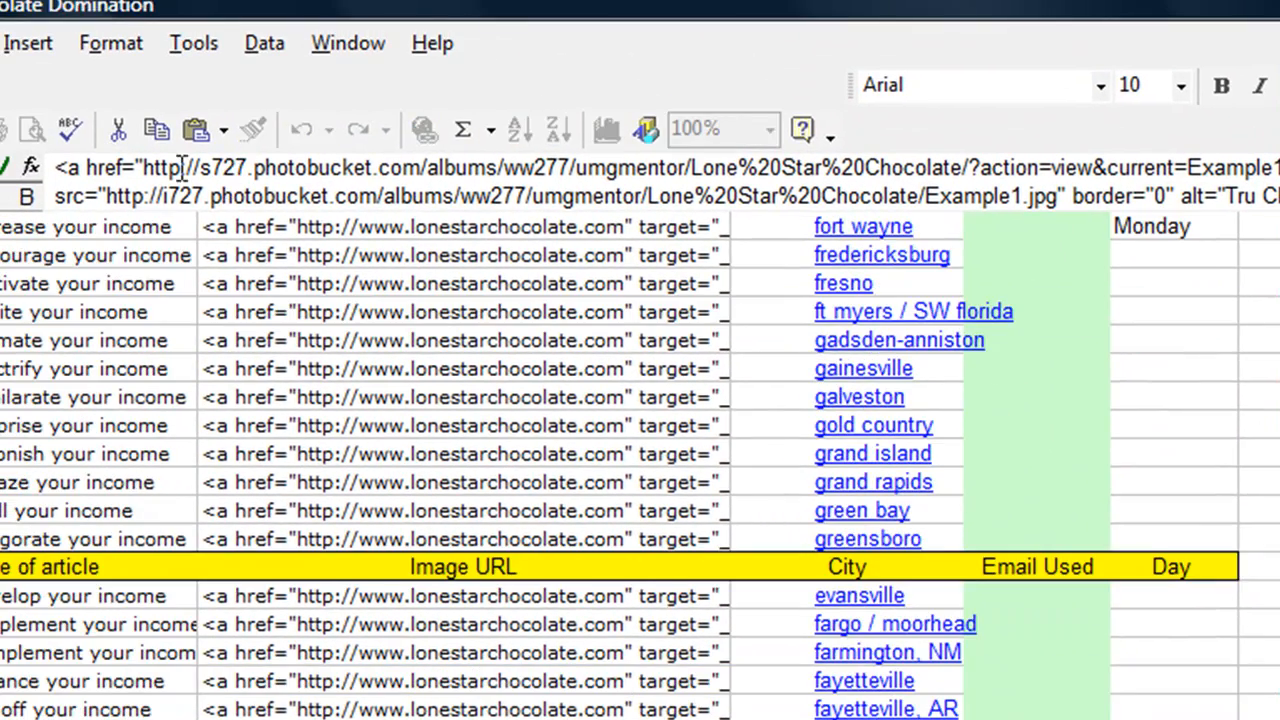
left_click_drag(202, 168, 1279, 170)
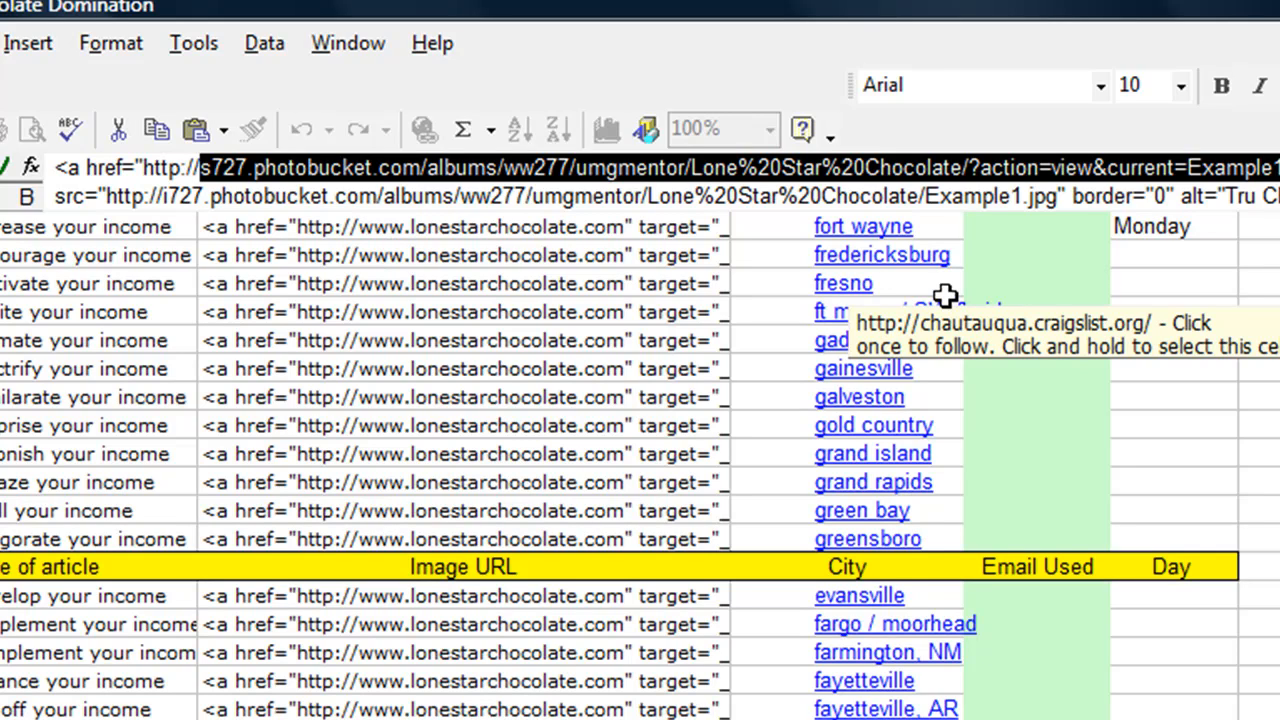
key("ctrl+v")
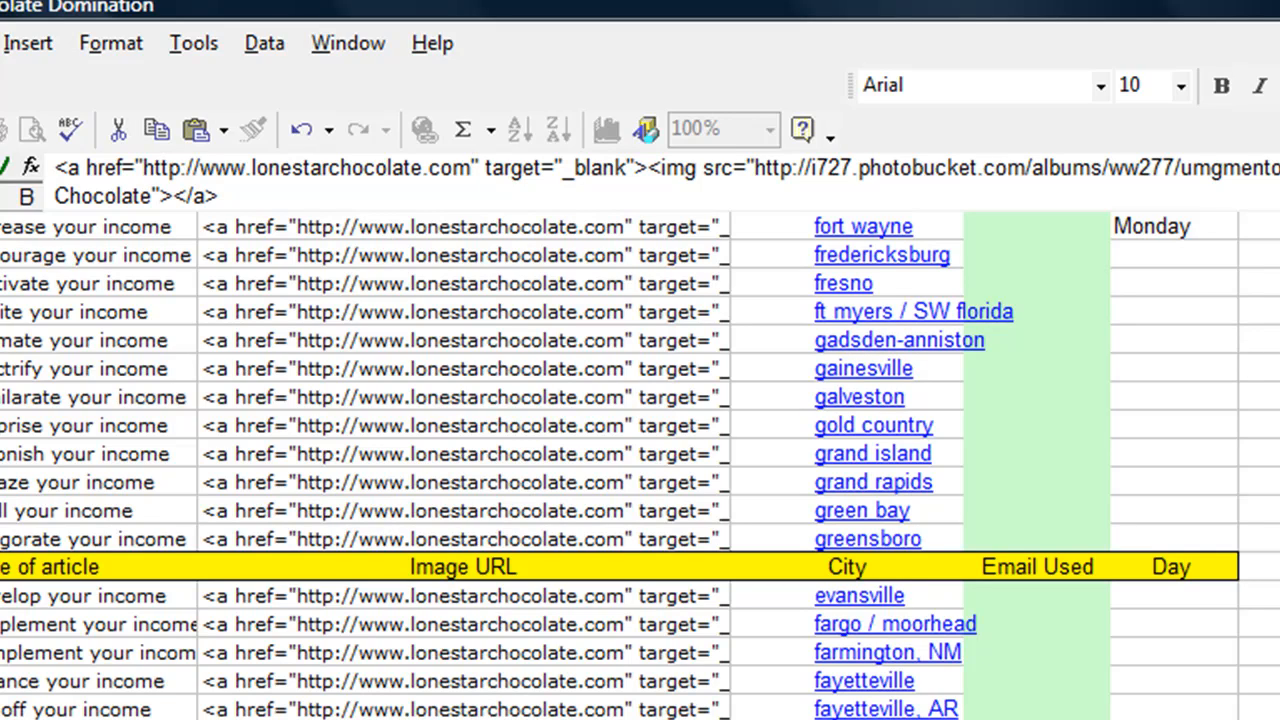
key("Return")
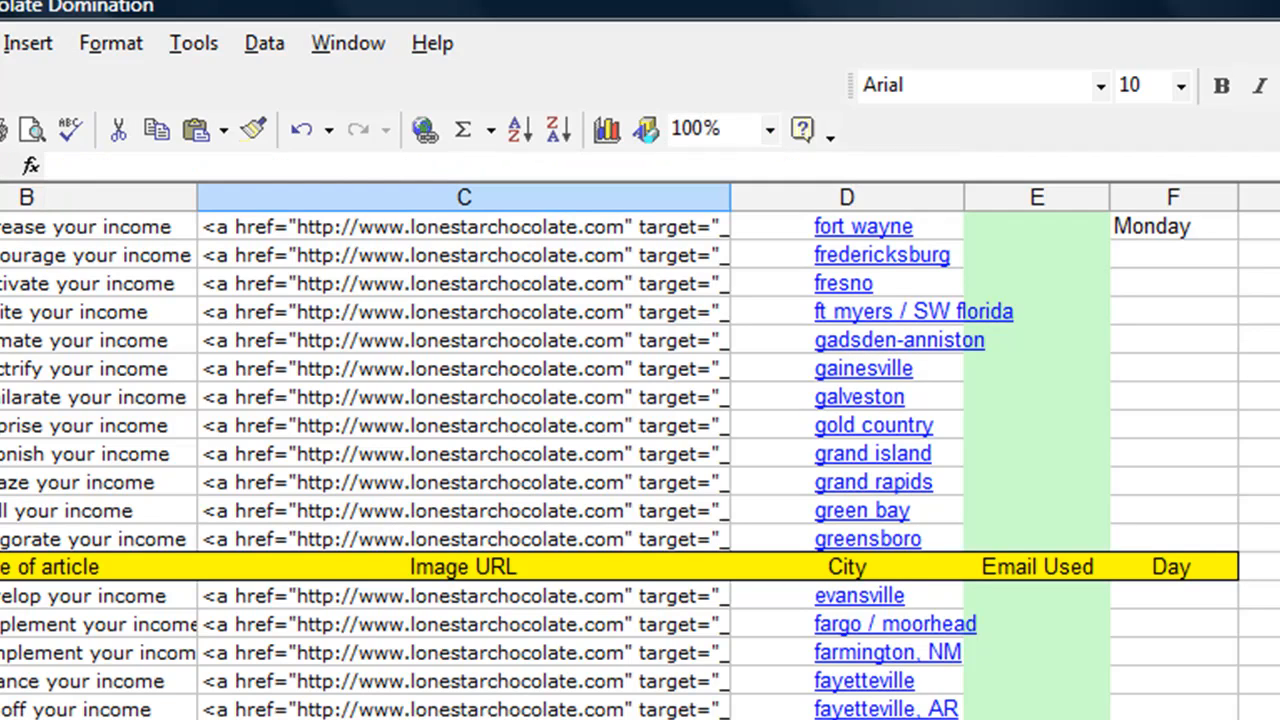
Step: Copy the complete edited HTML code from cell C96
key("Up")
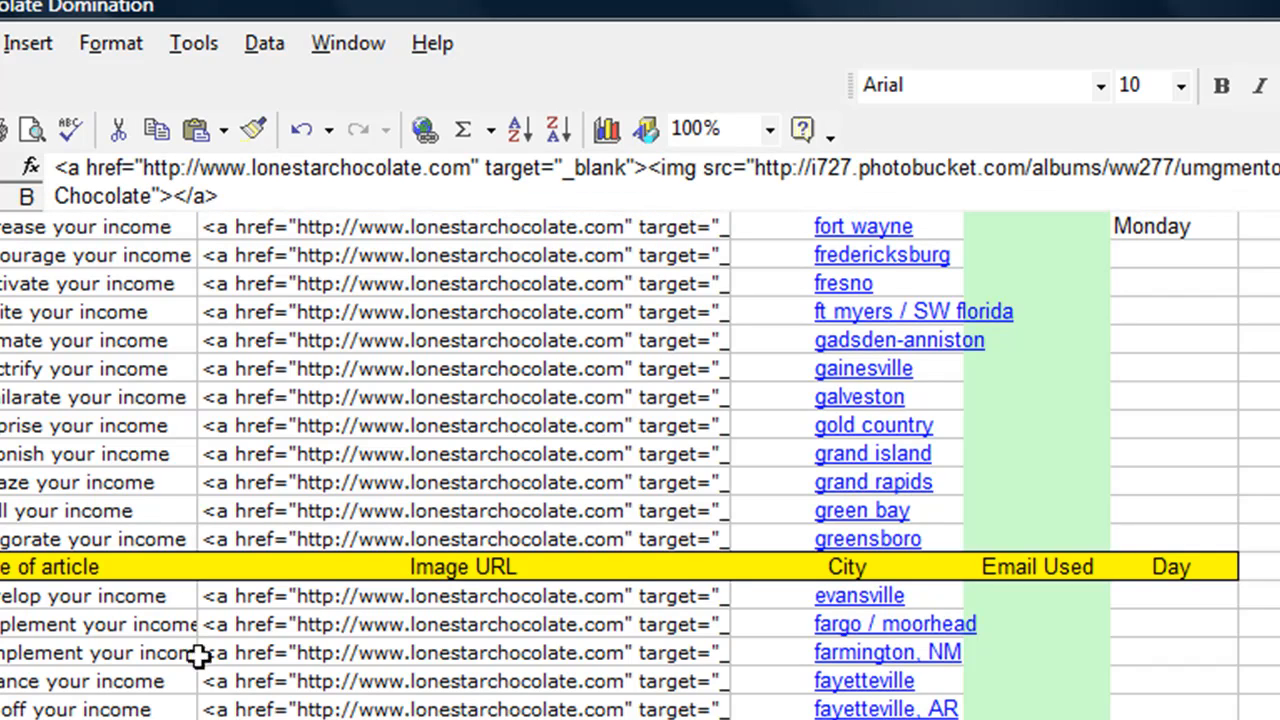
left_click_drag(53, 165, 381, 194)
right_click(308, 170)
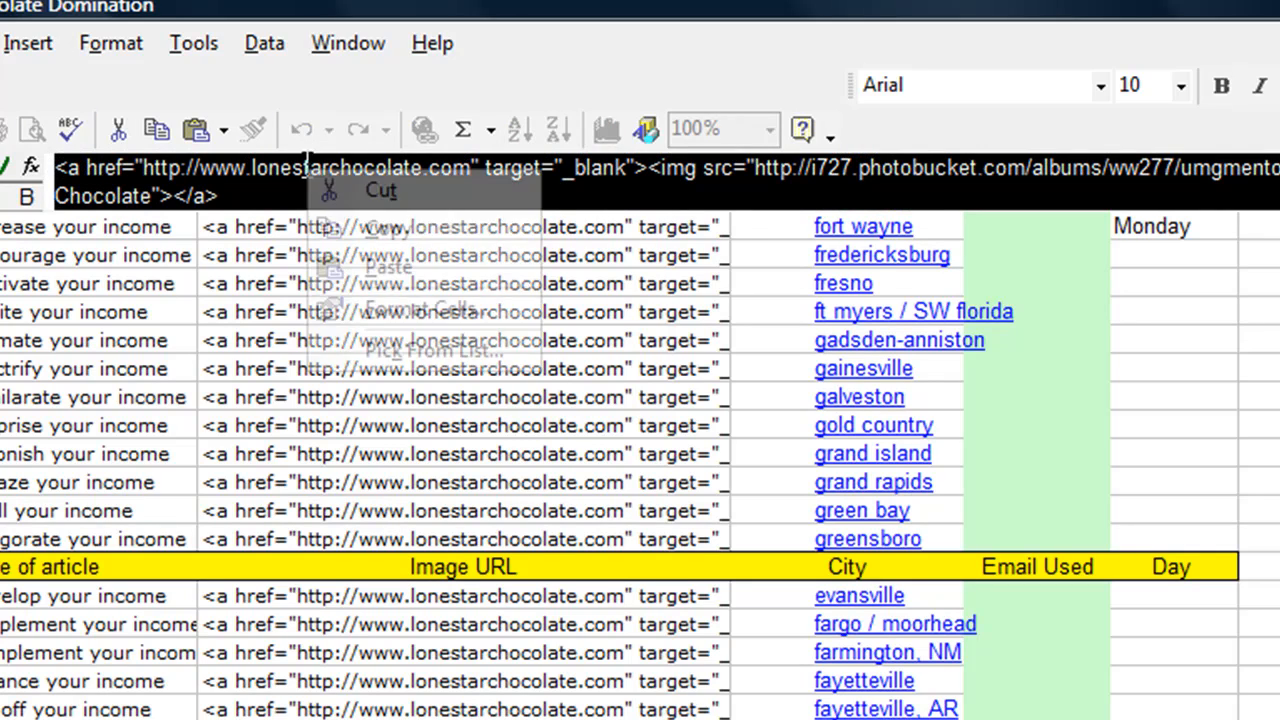
left_click(362, 226)
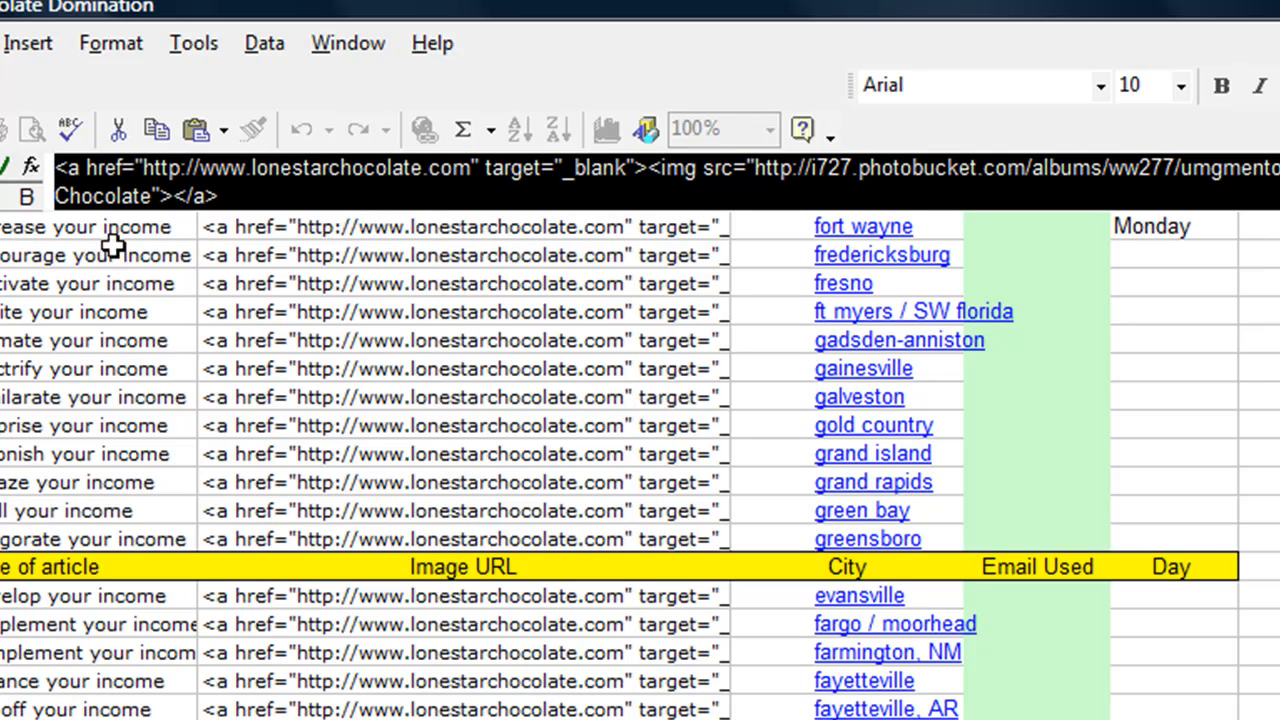
Step: Switch to the Las Vegas Craigslist sales jobs form in Firefox and paste the copied HTML code as the posting description
key("alt+Tab")
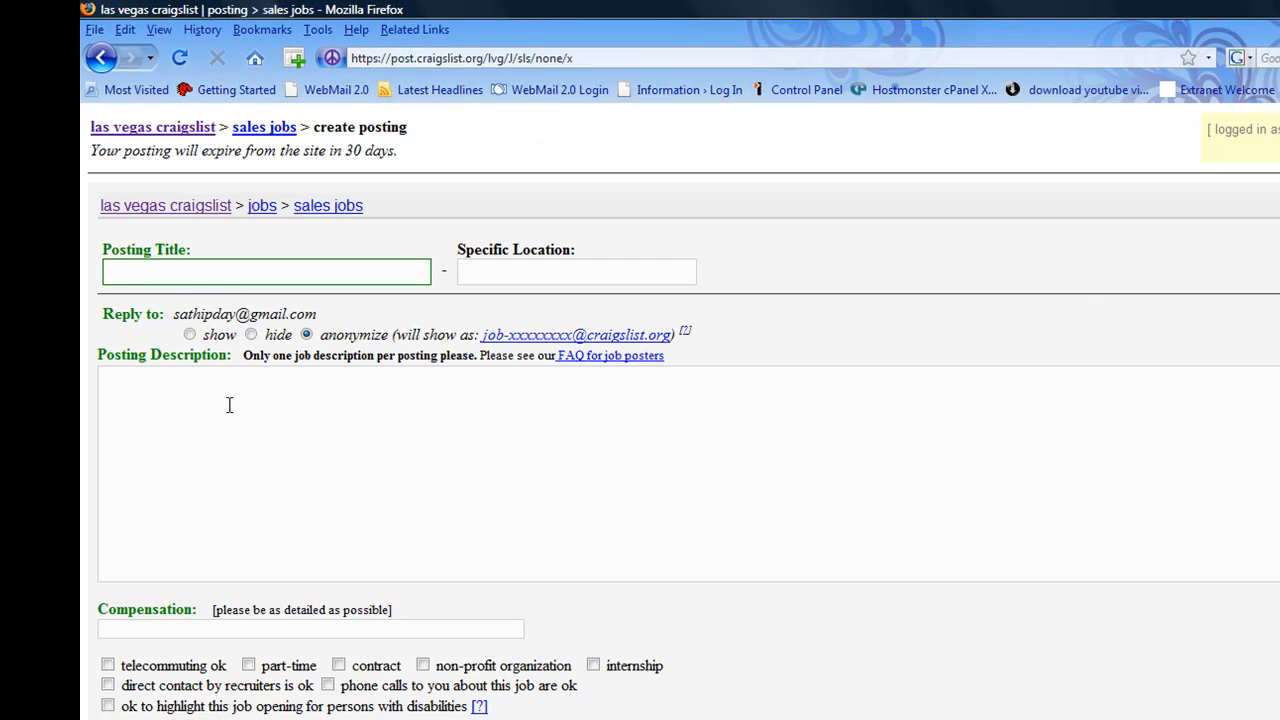
right_click(229, 404)
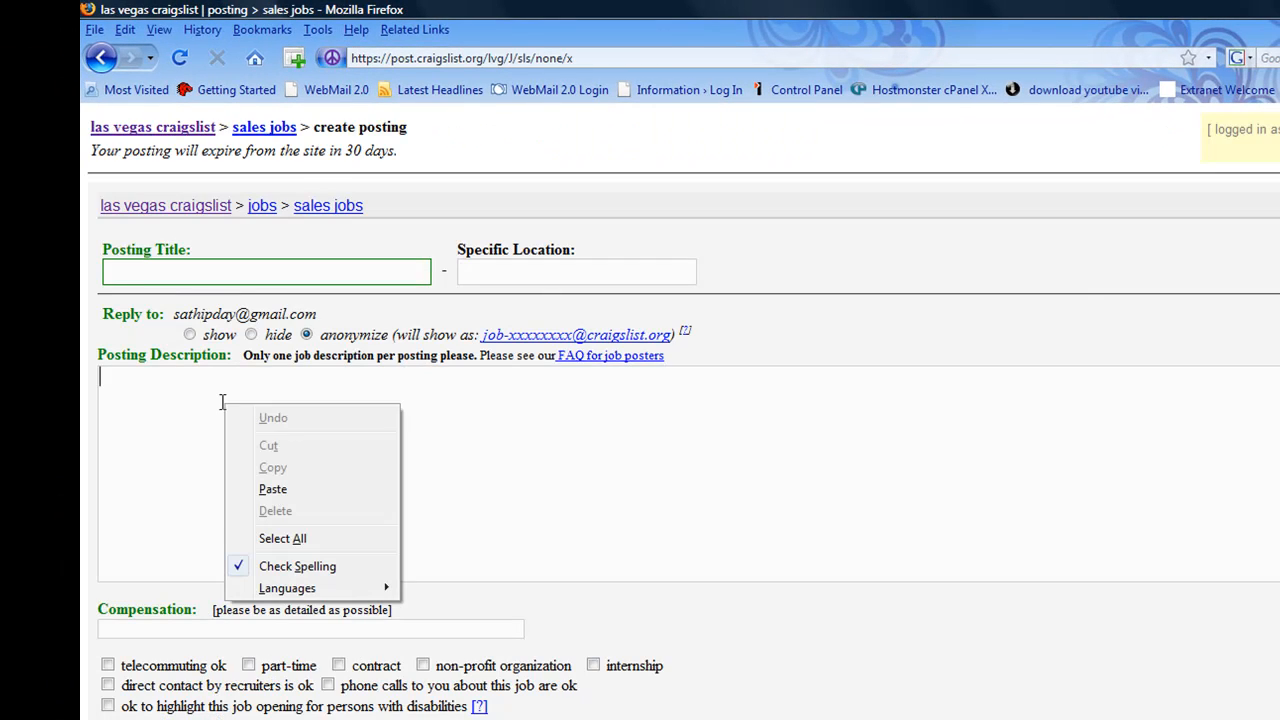
left_click(272, 489)
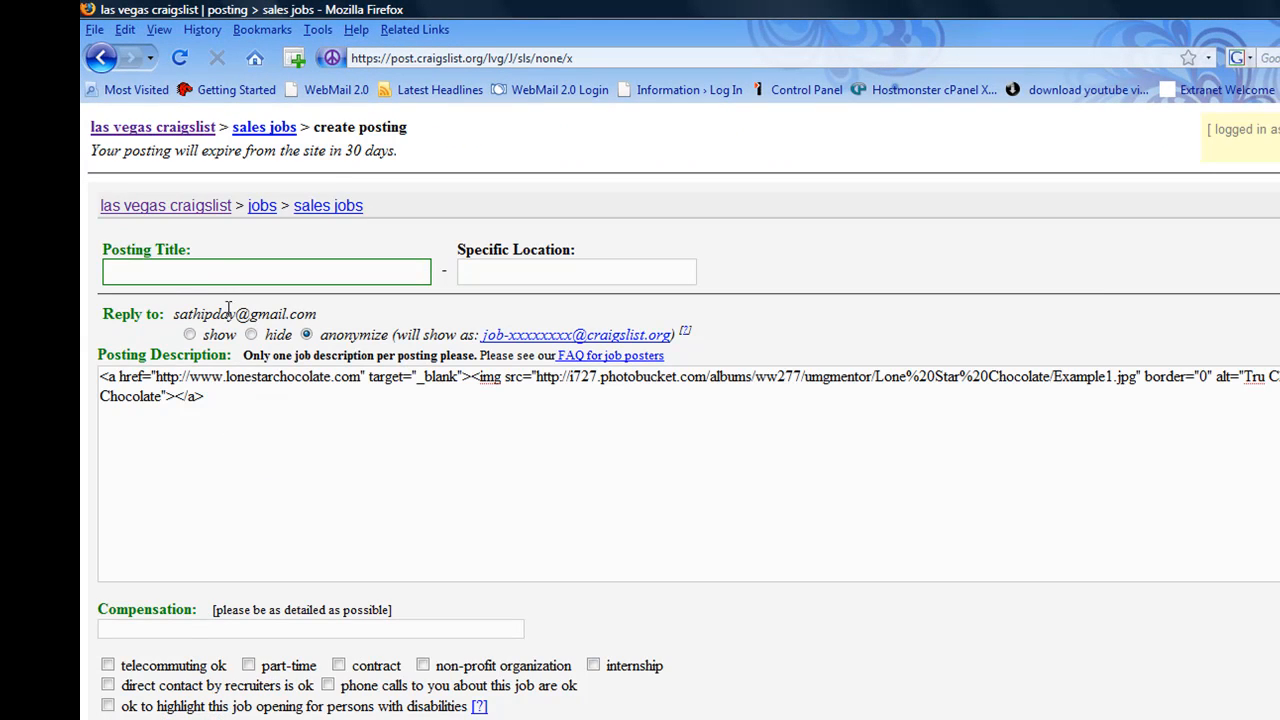
Step: Title the posting "Sales Reps Needed" and enter Las Vegas as its specific location
left_click(215, 266)
type("Sales Reps Needed")
key("Tab")
type("Las Vegas")
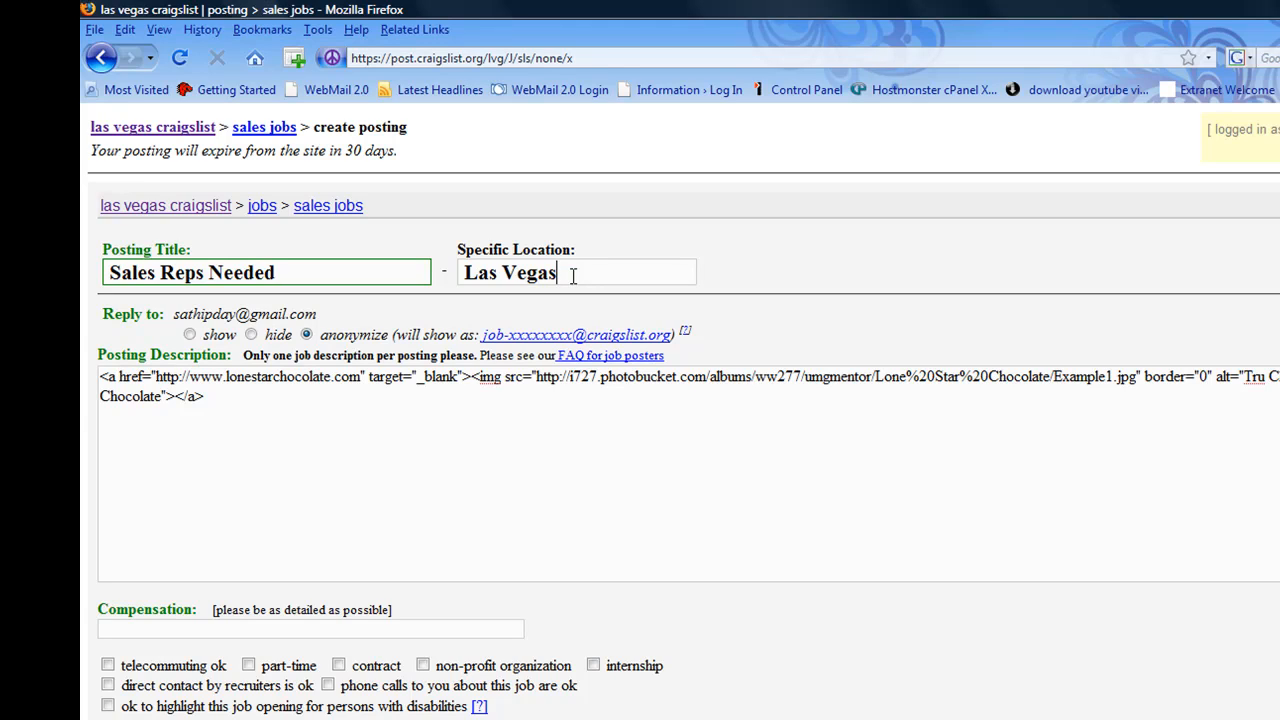
Step: Set the compensation to Commissions, allow telecommuting, phone calls and highlighting for persons with disabilities, and continue to the ad preview
left_click(265, 629)
type("Commissions")
left_click(107, 666)
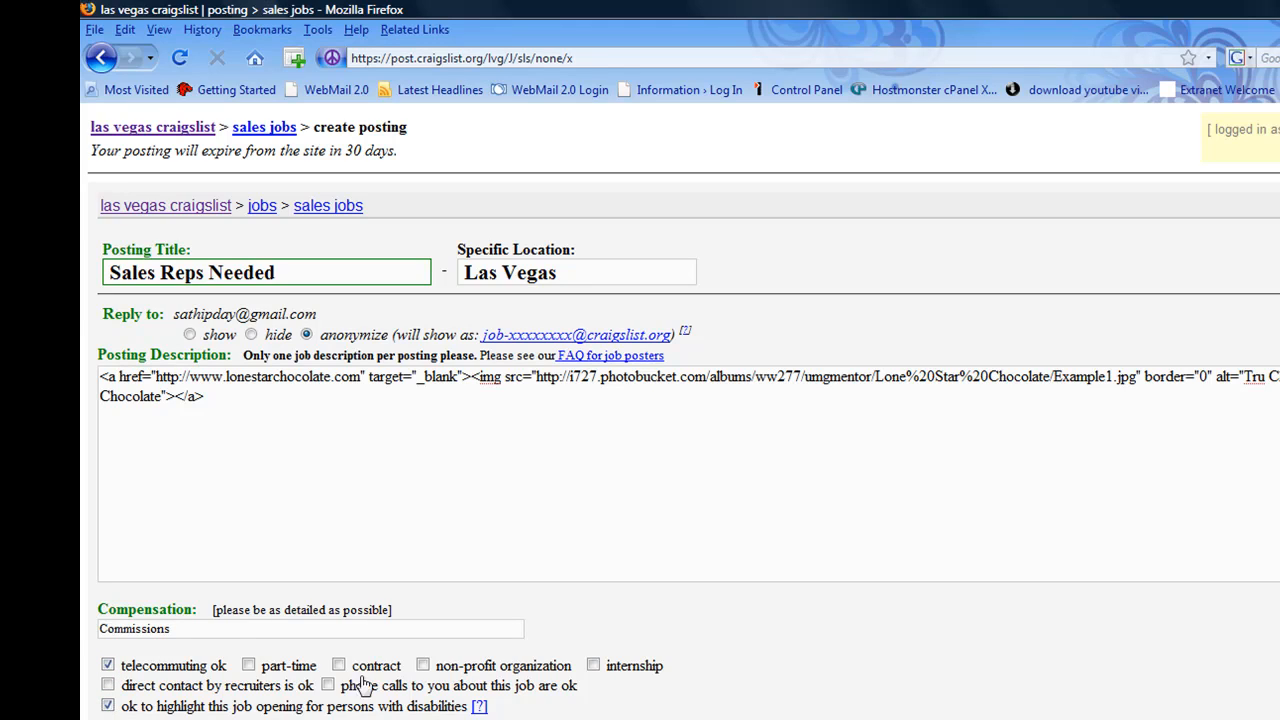
left_click(328, 686)
left_click(126, 719)
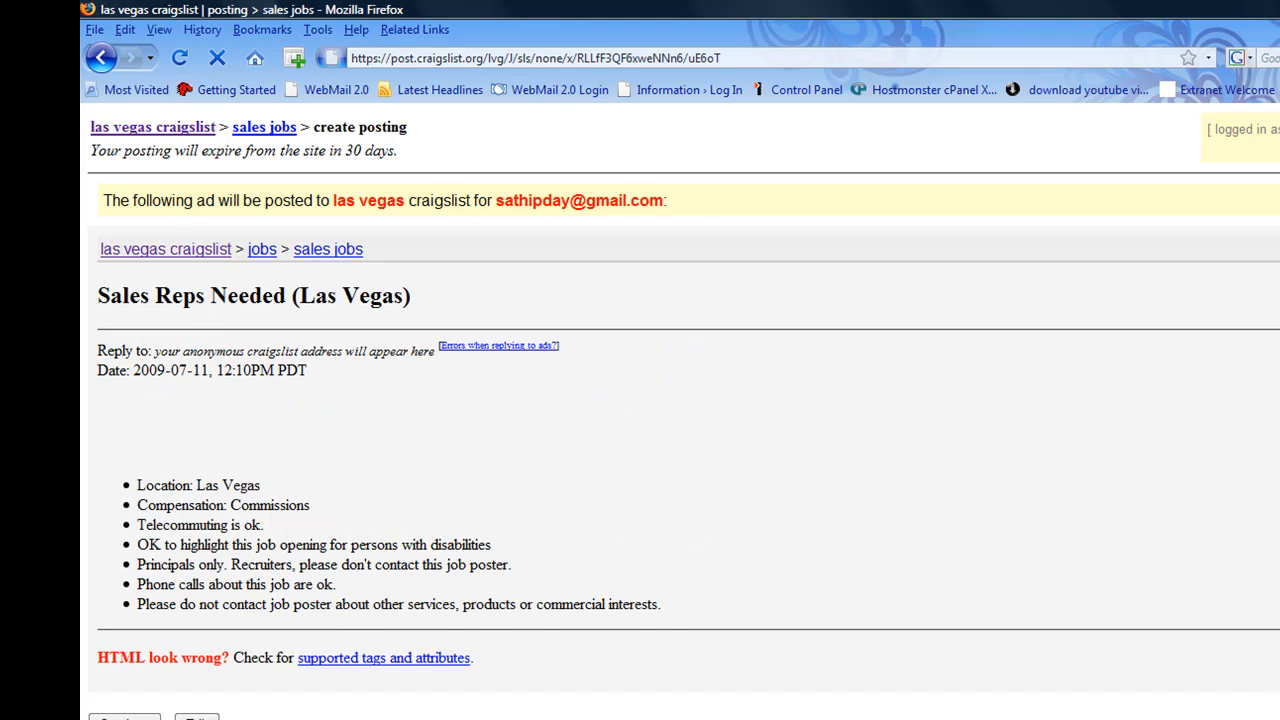
Step: Examine the ad preview, checking the title, the linked chocolate image and the listed job details
scroll(919, 515, "down", 5)
scroll(490, 215, "up", 1)
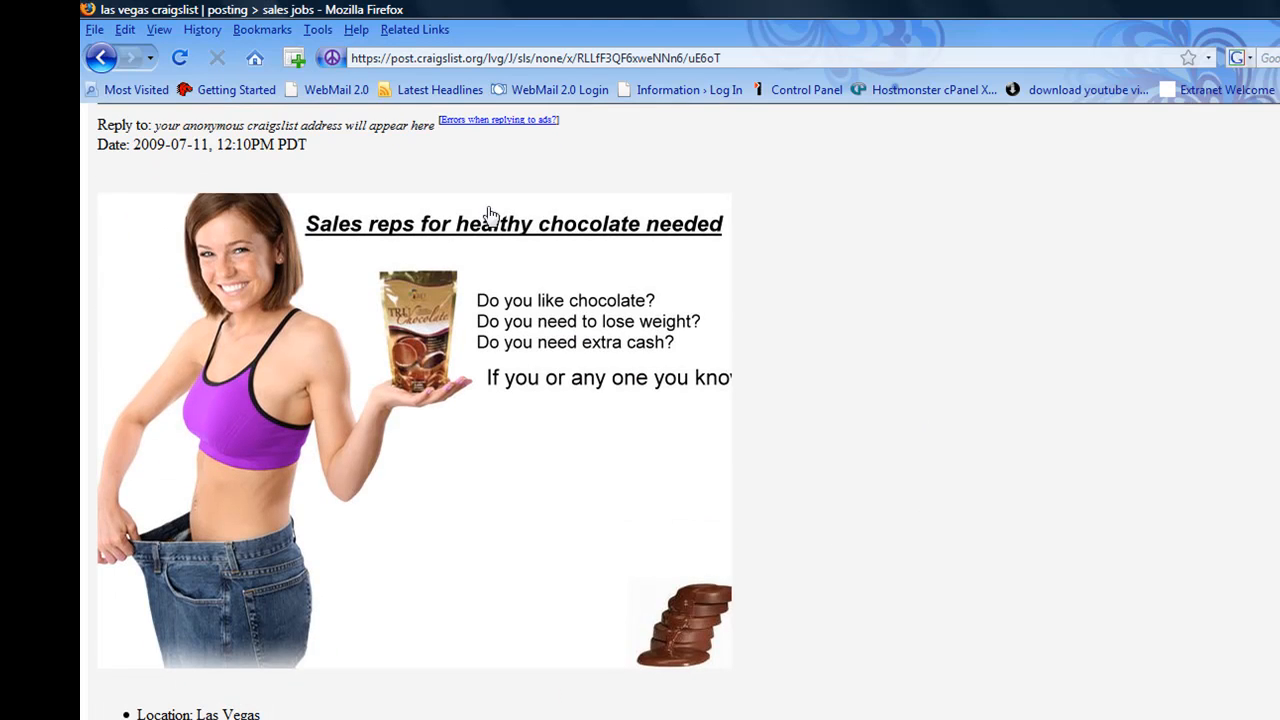
scroll(264, 541, "up", 4)
scroll(264, 541, "down", 5)
scroll(264, 541, "up", 5)
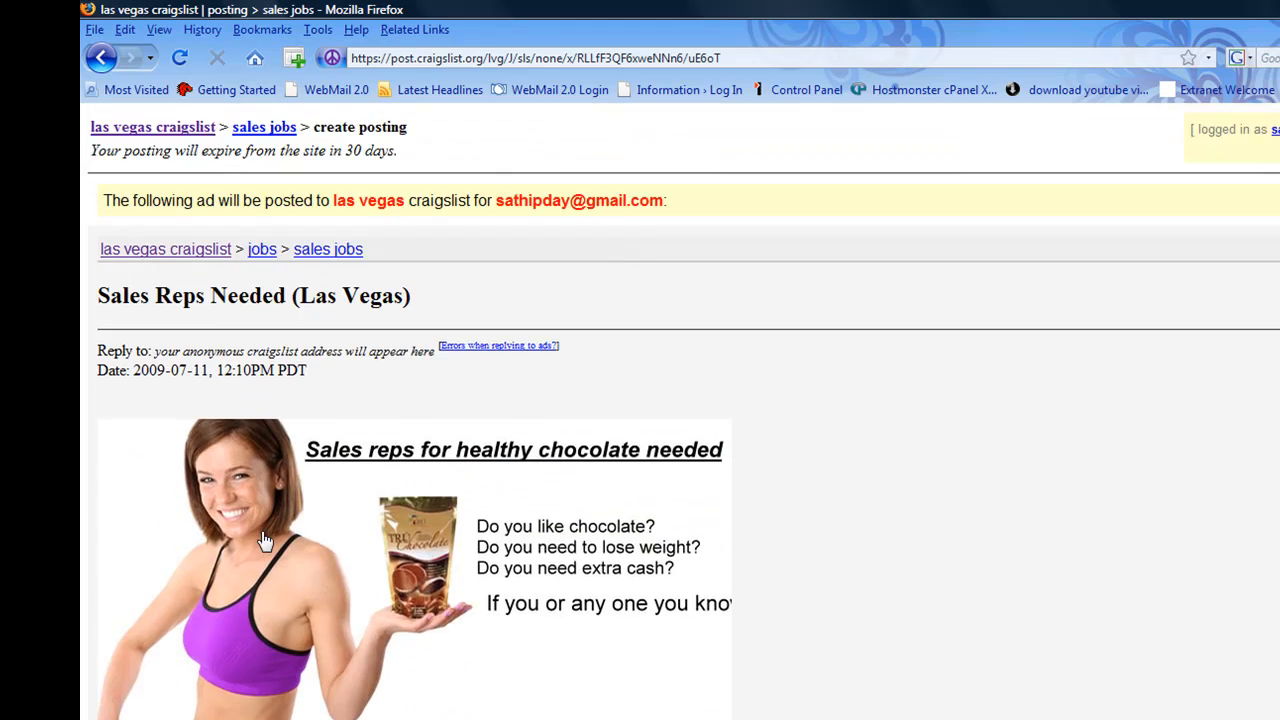
scroll(264, 541, "down", 5)
scroll(264, 541, "up", 3)
scroll(264, 541, "down", 3)
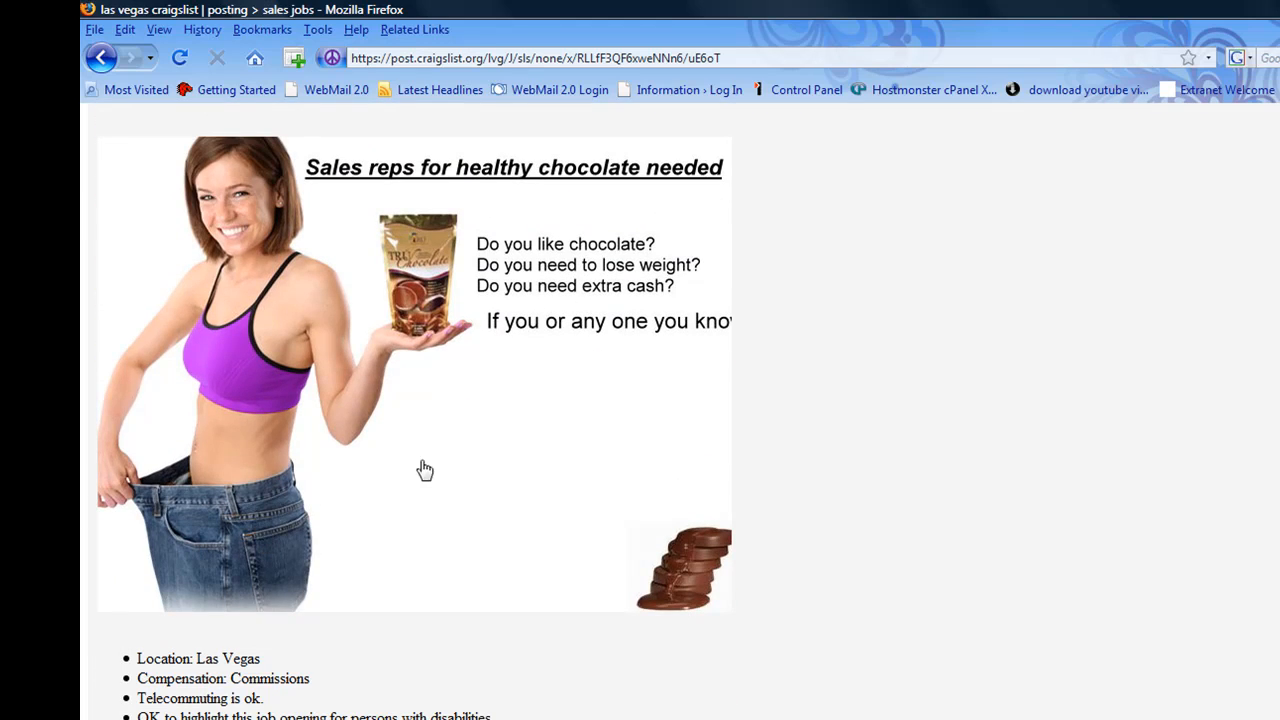
scroll(291, 562, "down", 3)
scroll(291, 562, "up", 1)
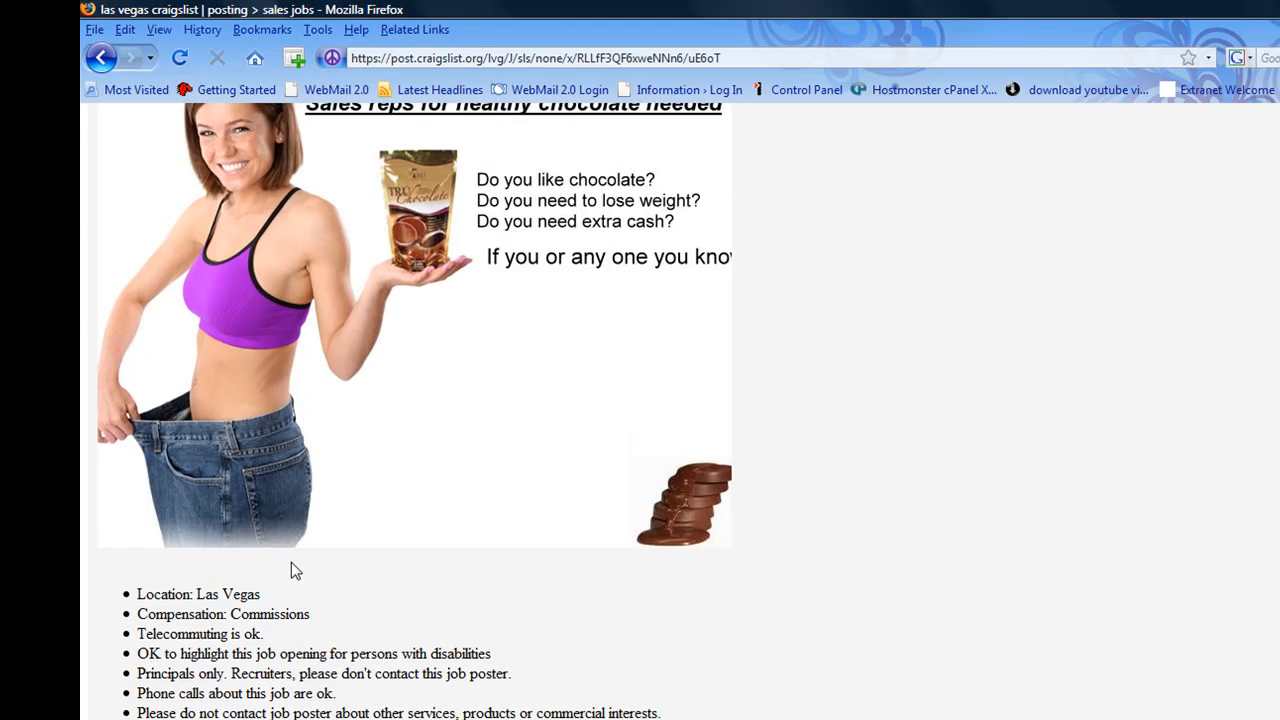
scroll(291, 562, "down", 1)
scroll(291, 562, "up", 6)
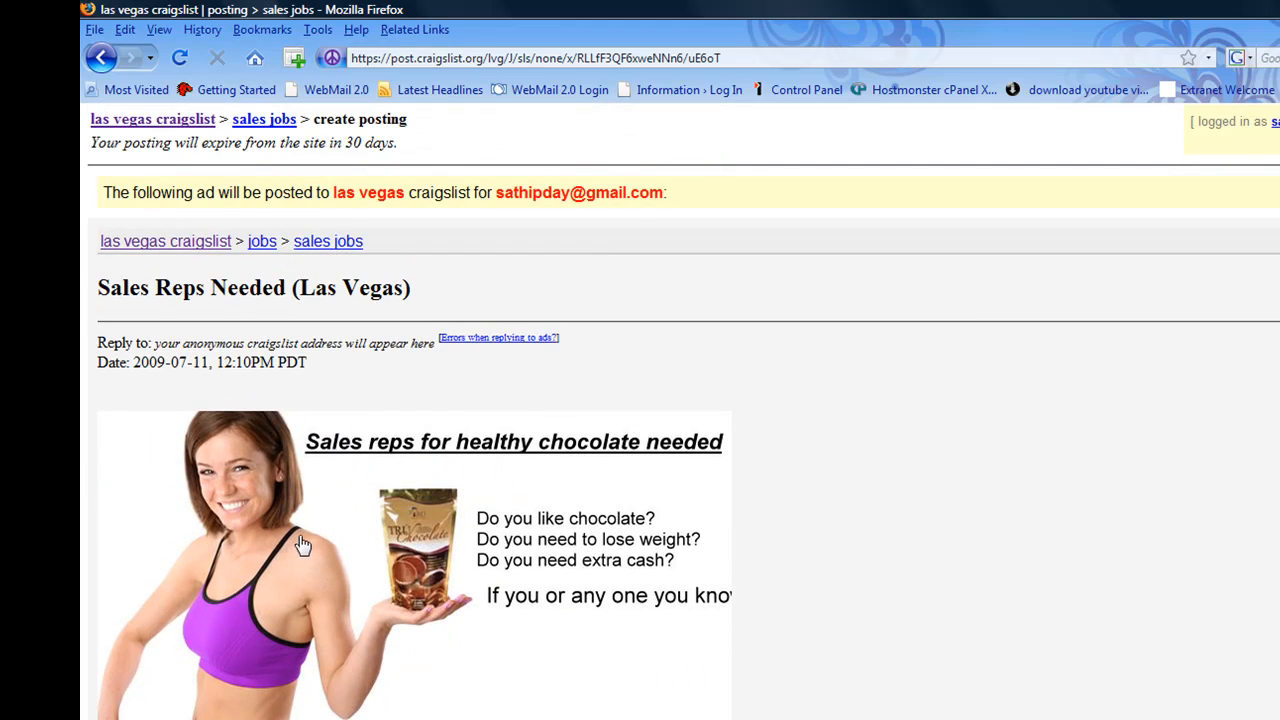
Step: Accept the previewed ad and enter the CAPTCHA verification words to publish the posting
scroll(303, 527, "down", 10)
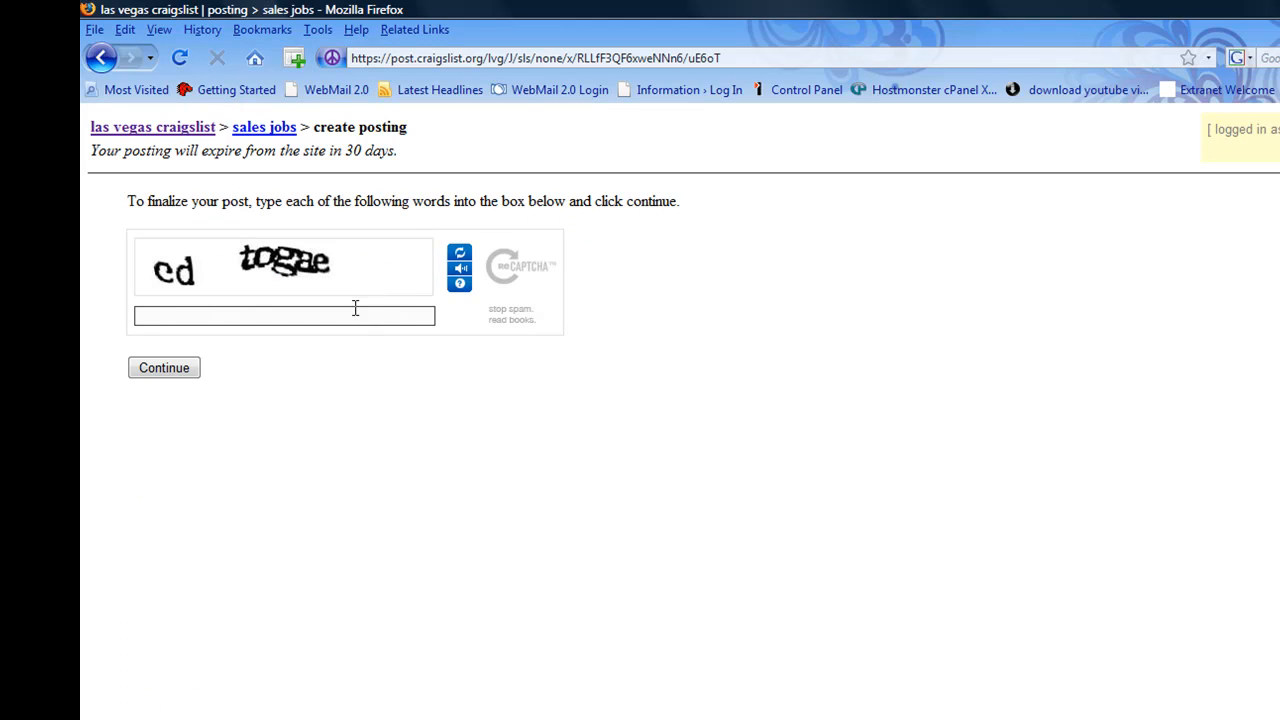
left_click(348, 314)
type("cd")
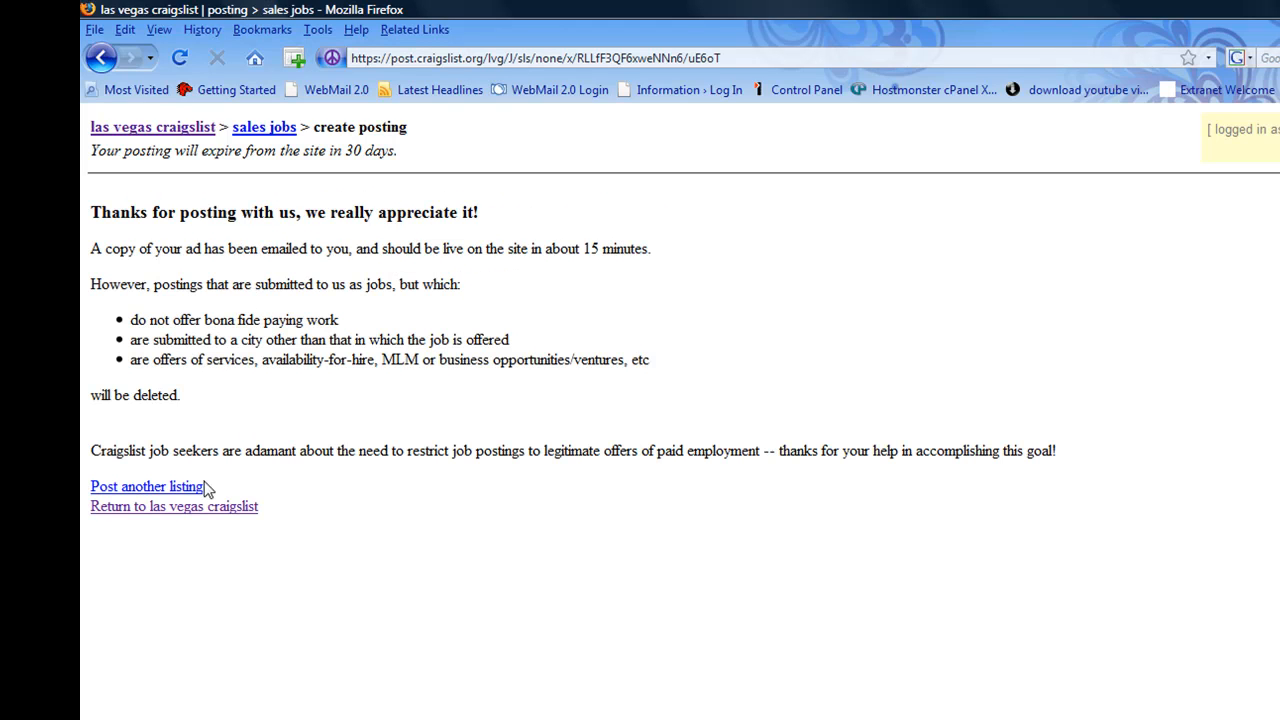
Step: Return to the Las Vegas Craigslist home page, open the account's posting list and view the "Sales Reps Needed" ad
left_click(145, 133)
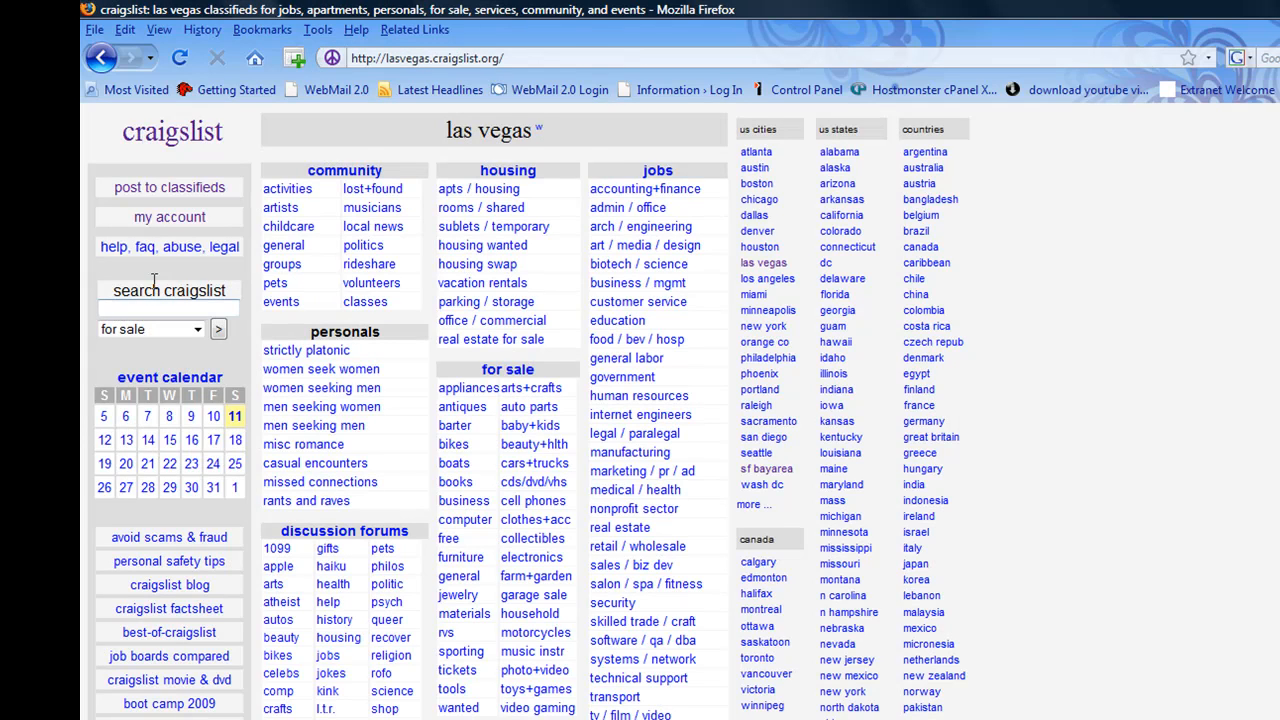
left_click(160, 222)
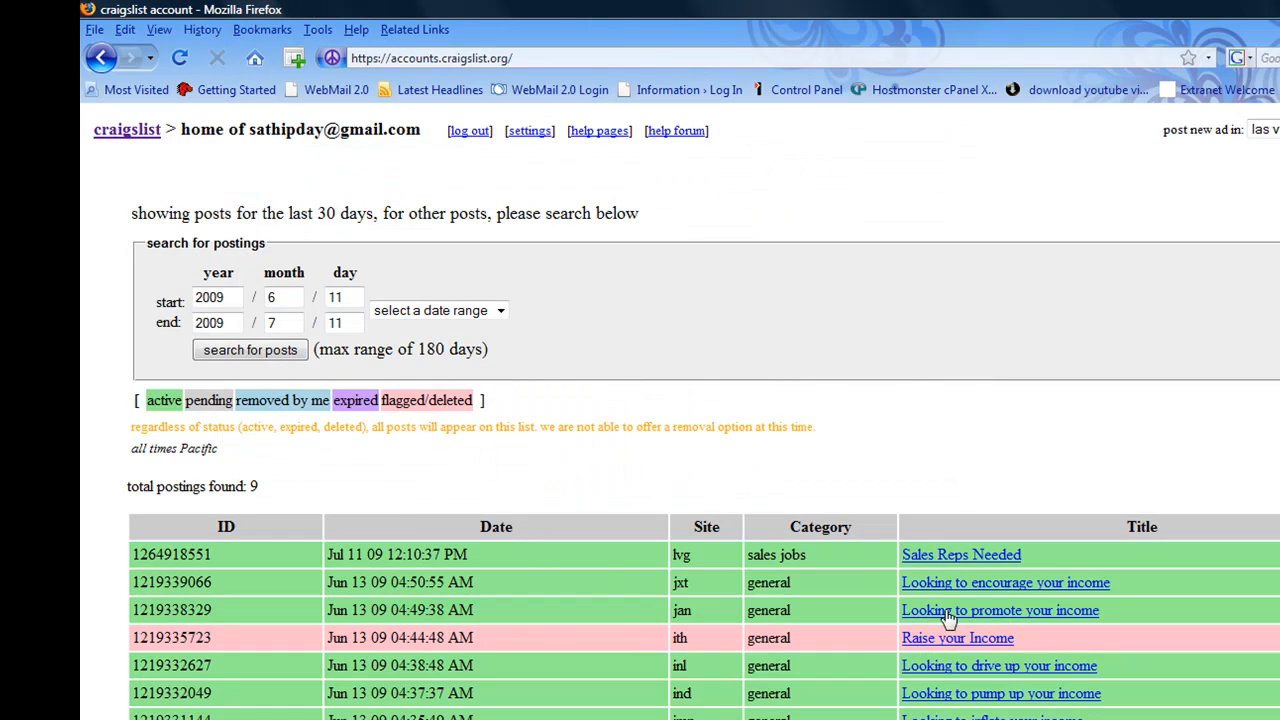
left_click(938, 555)
scroll(954, 531, "down", 5)
scroll(954, 531, "up", 1)
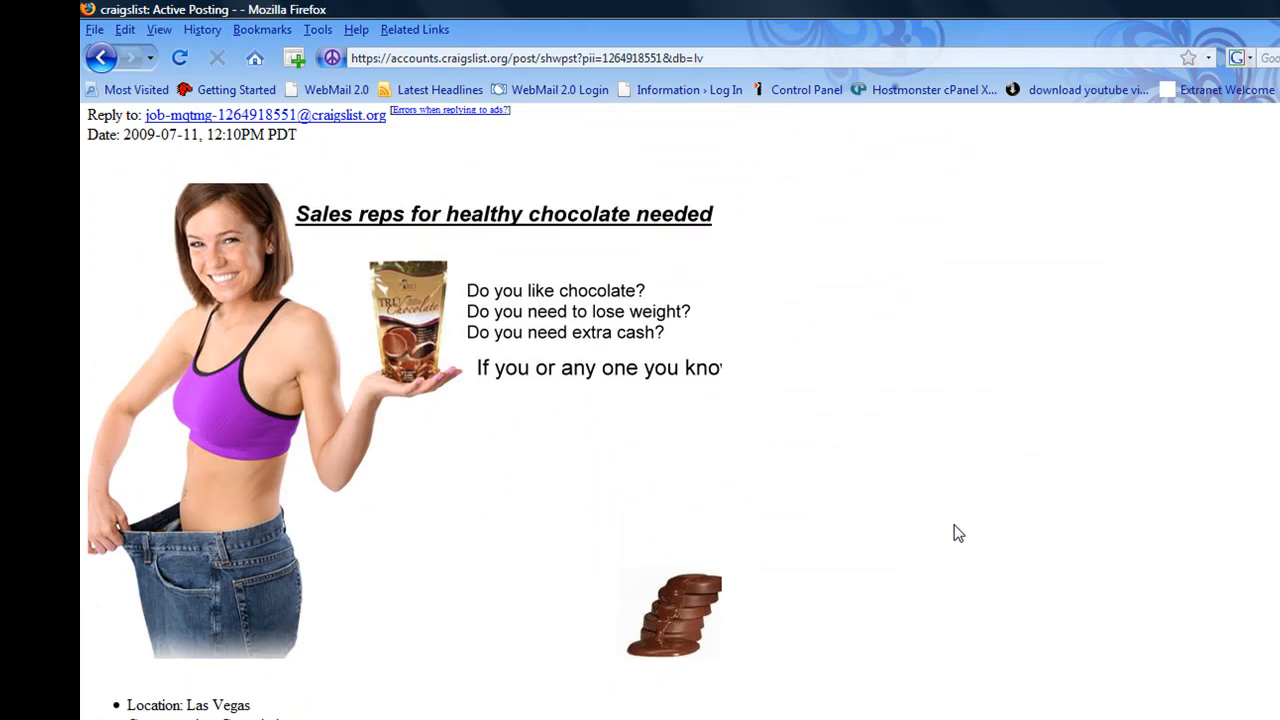
Step: Test the ad image's link and look through the Lone Star Chocolate page it opens
left_click(305, 402)
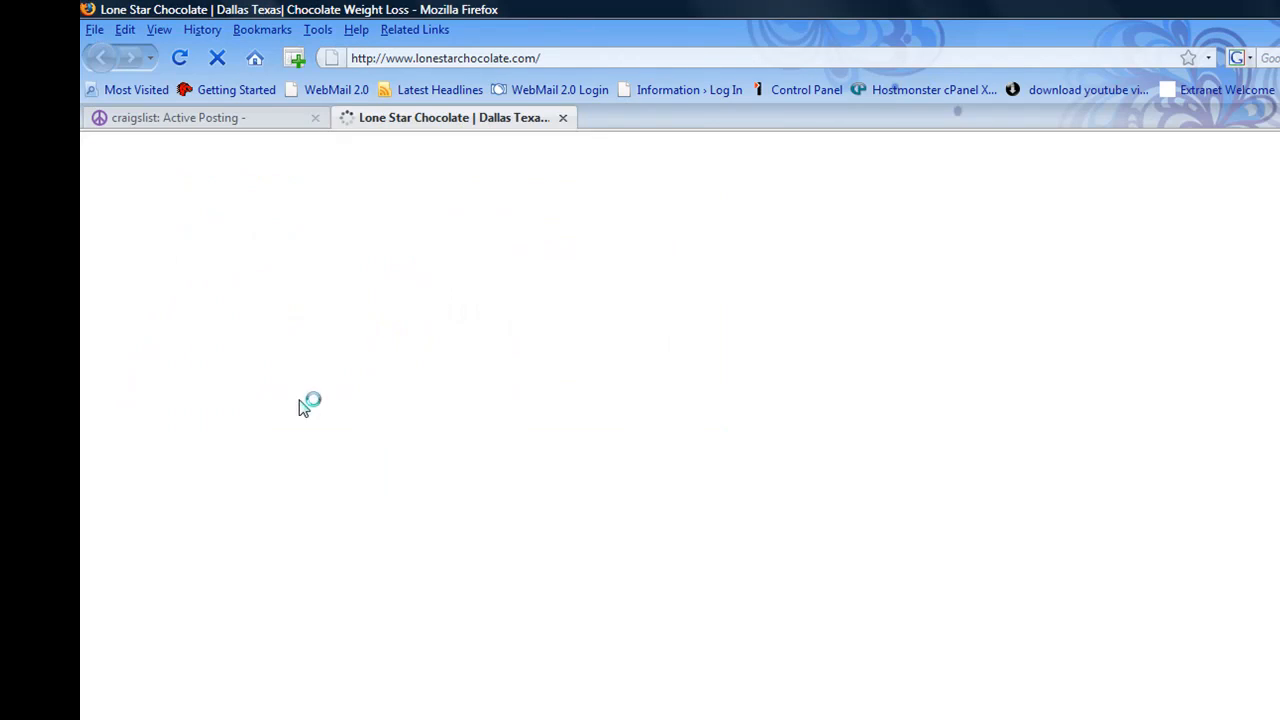
scroll(299, 400, "down", 15)
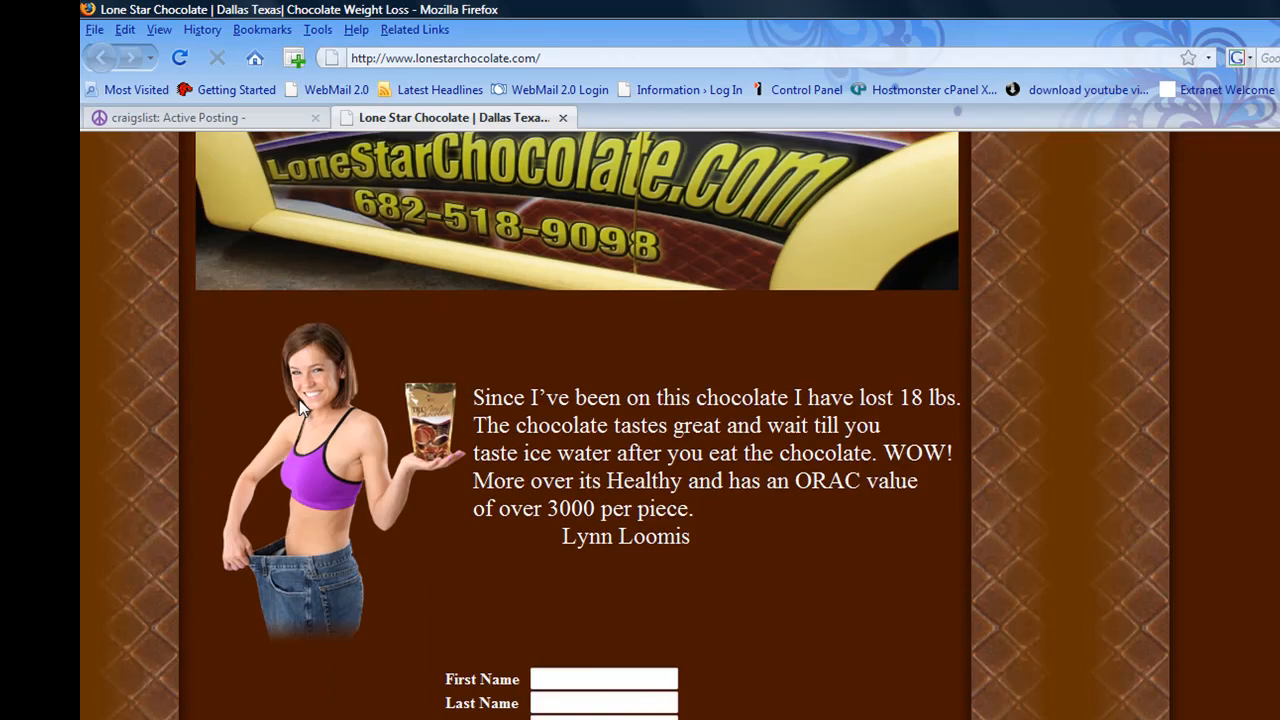
scroll(299, 408, "down", 5)
scroll(299, 408, "up", 10)
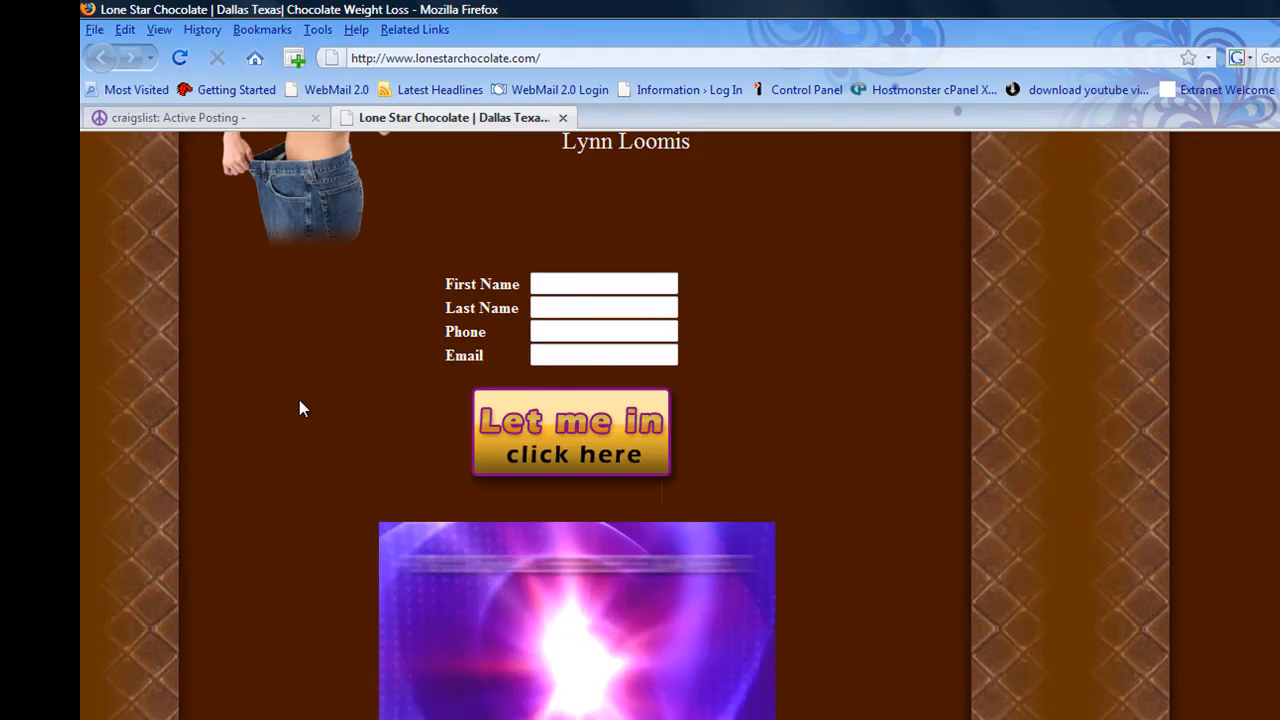
scroll(299, 400, "up", 5)
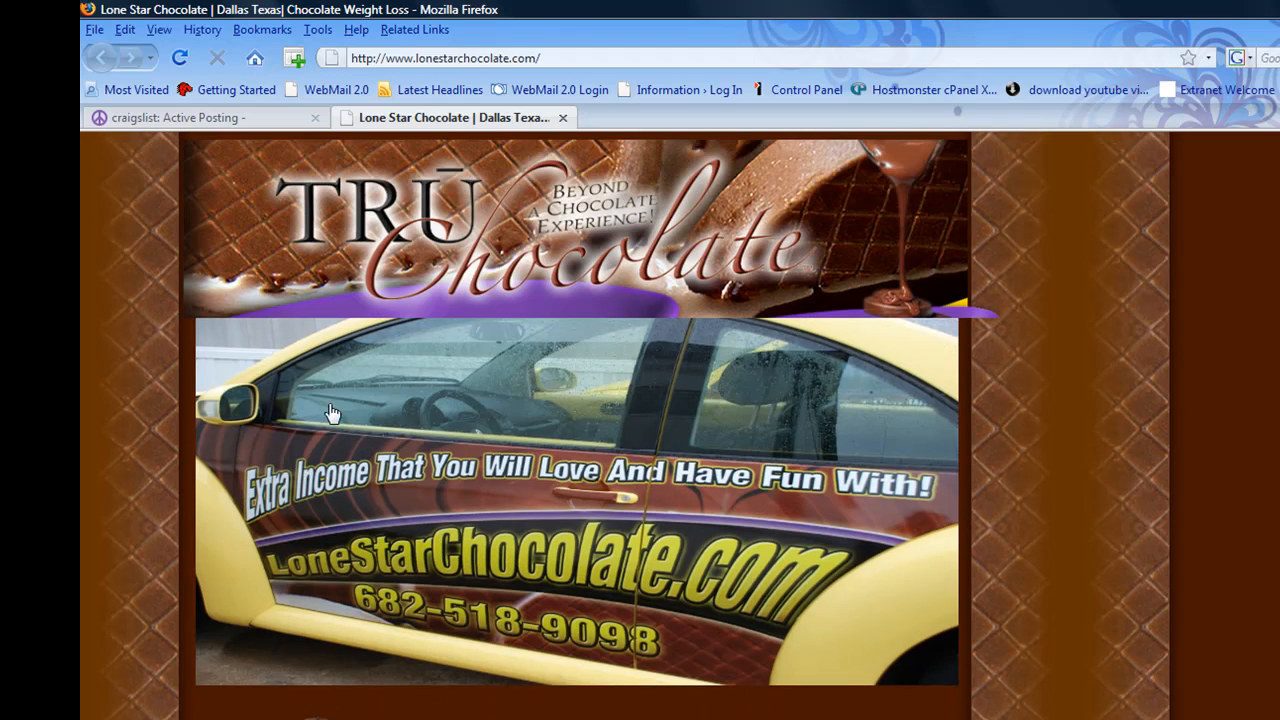
Step: Go back to the "Sales Reps Needed" posting and delete it from Craigslist, confirming the deletion
left_click(191, 125)
scroll(284, 281, "down", 1)
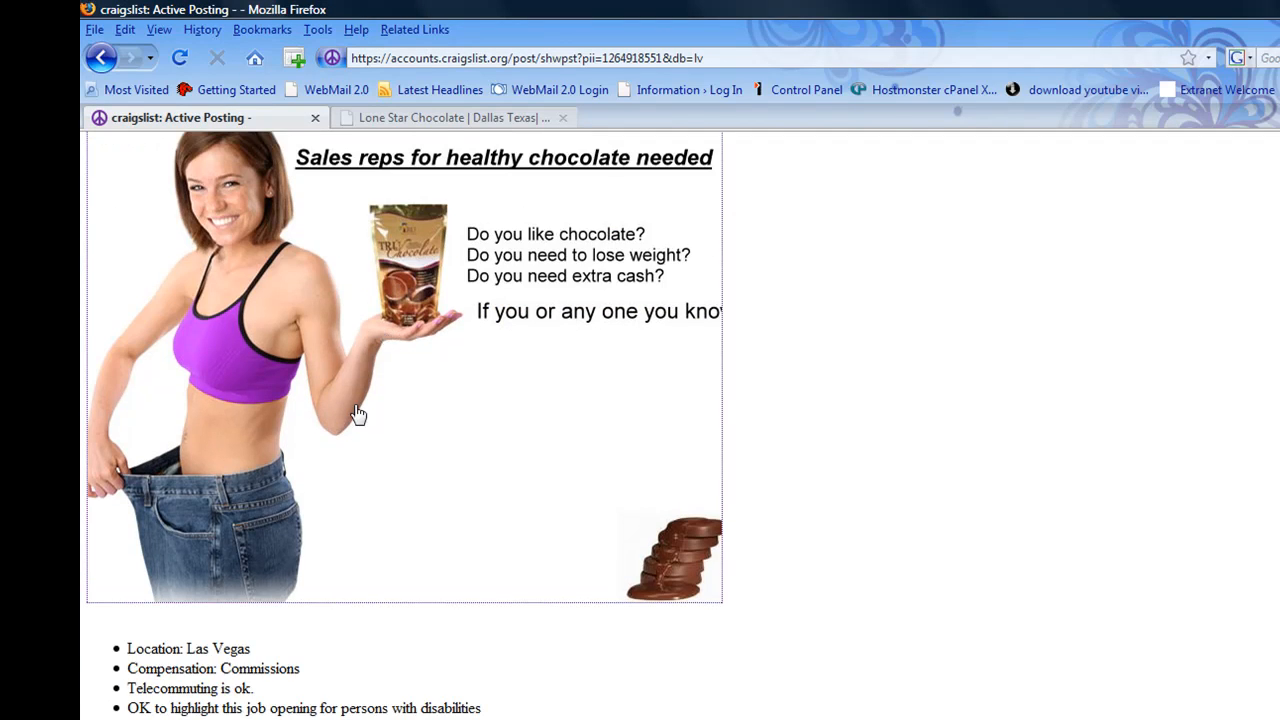
scroll(395, 525, "up", 4)
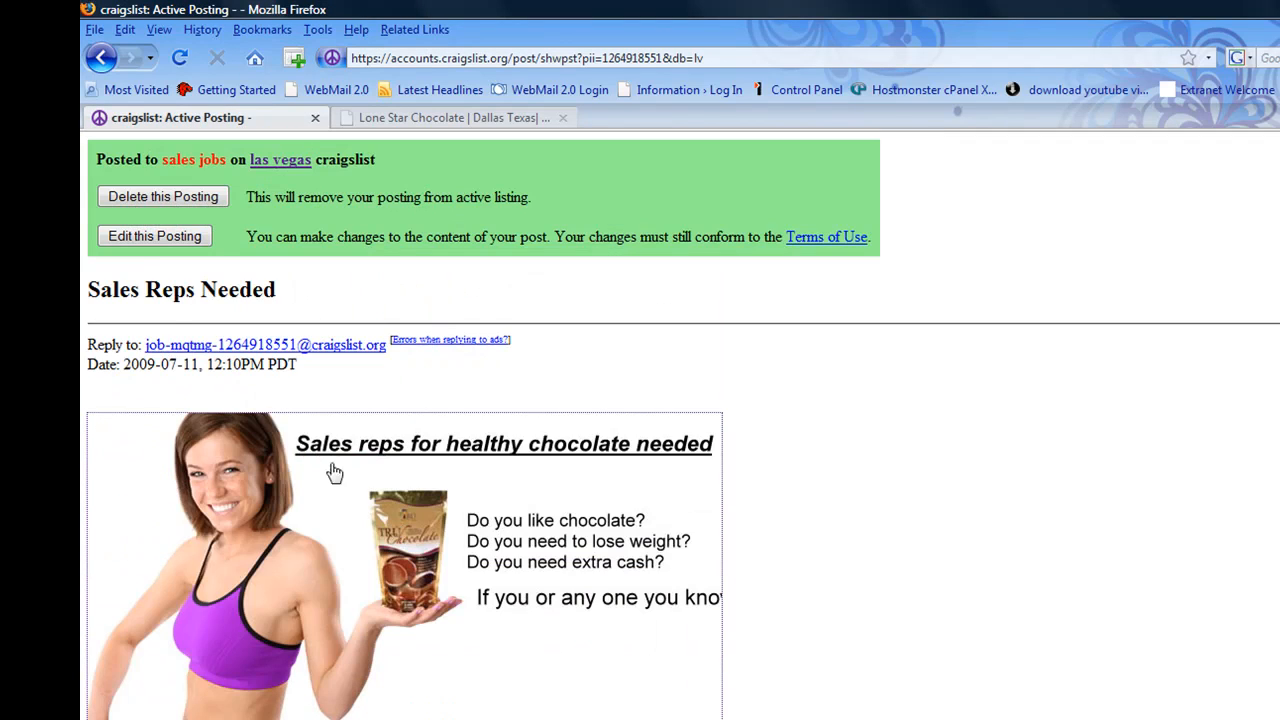
left_click(146, 199)
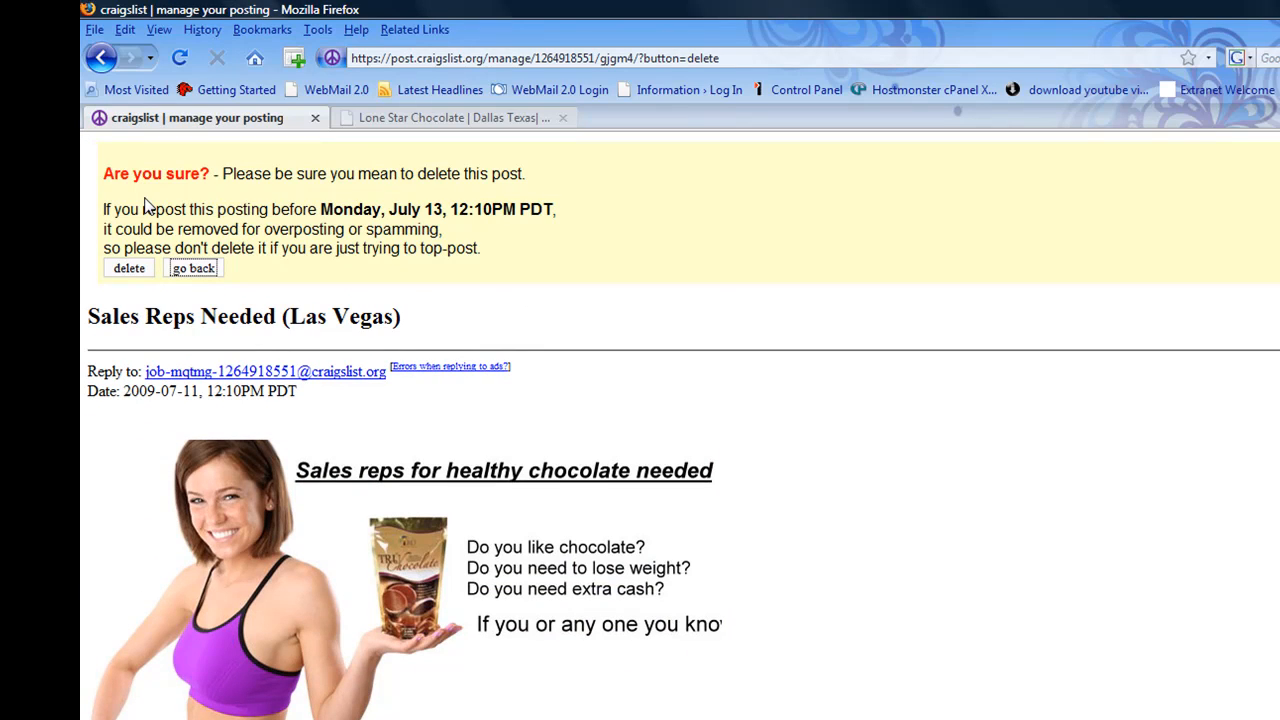
left_click(126, 270)
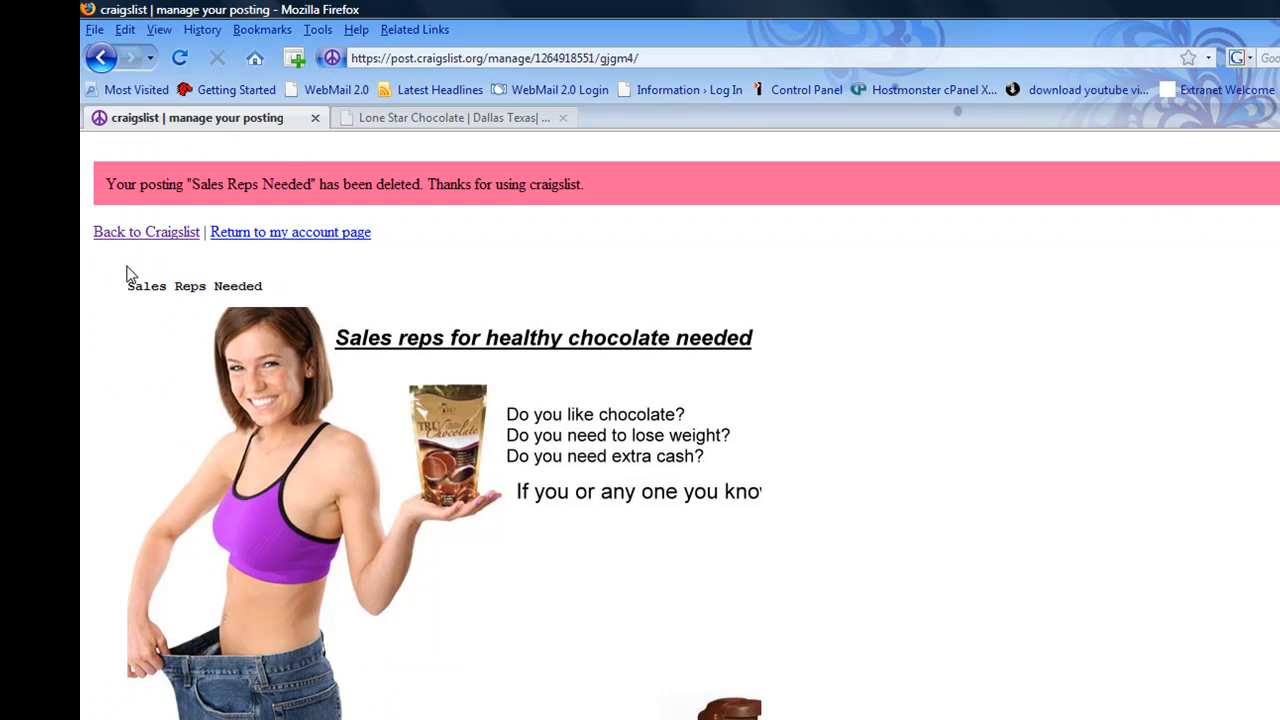